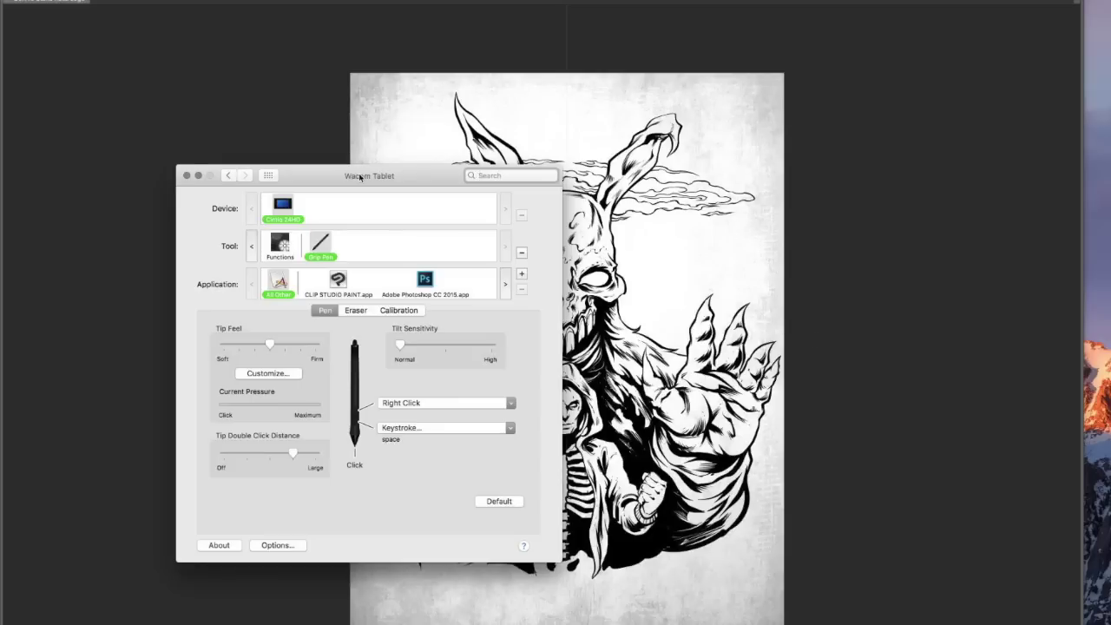
Step: Set the CLIP STUDIO PAINT pen Tip Feel one notch firmer than the middle setting
{"action": "left_click_drag", "start_coordinate": [360, 177], "coordinate": [701, 138]}
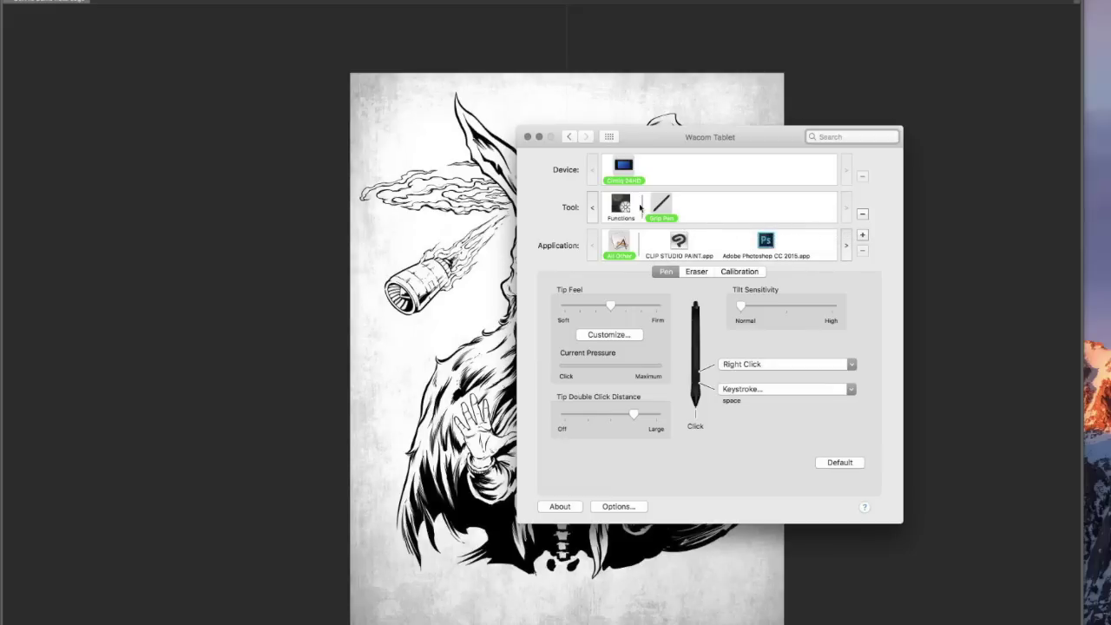
{"action": "left_click", "coordinate": [679, 243]}
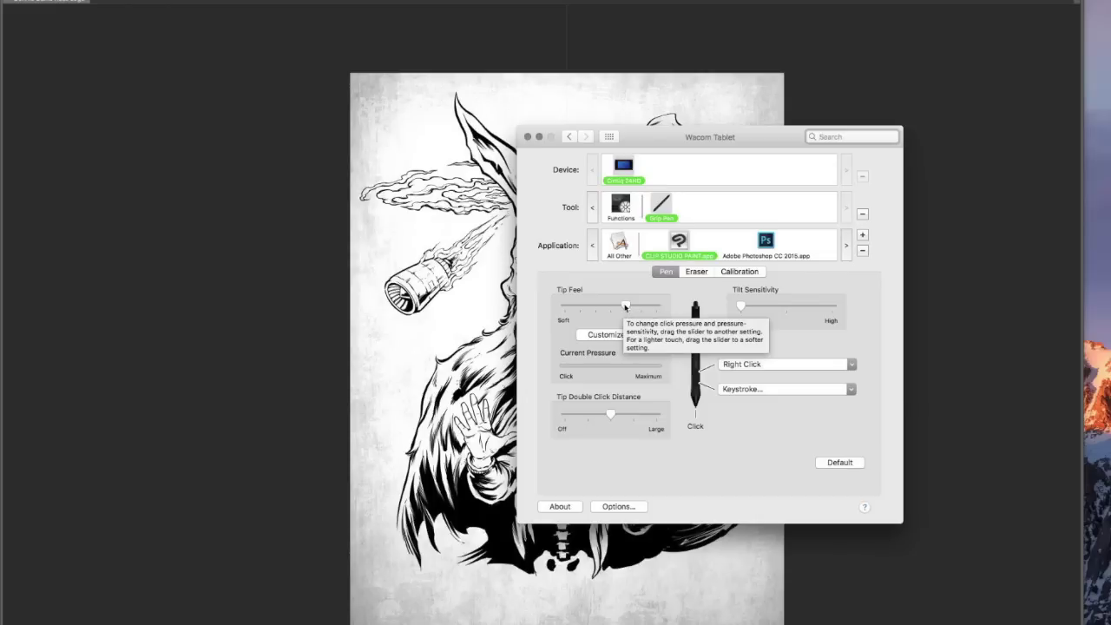
{"action": "mouse_move", "coordinate": [628, 306]}
{"action": "left_mouse_down"}
{"action": "mouse_move", "coordinate": [642, 307]}
{"action": "mouse_move", "coordinate": [628, 309]}
{"action": "left_mouse_up"}
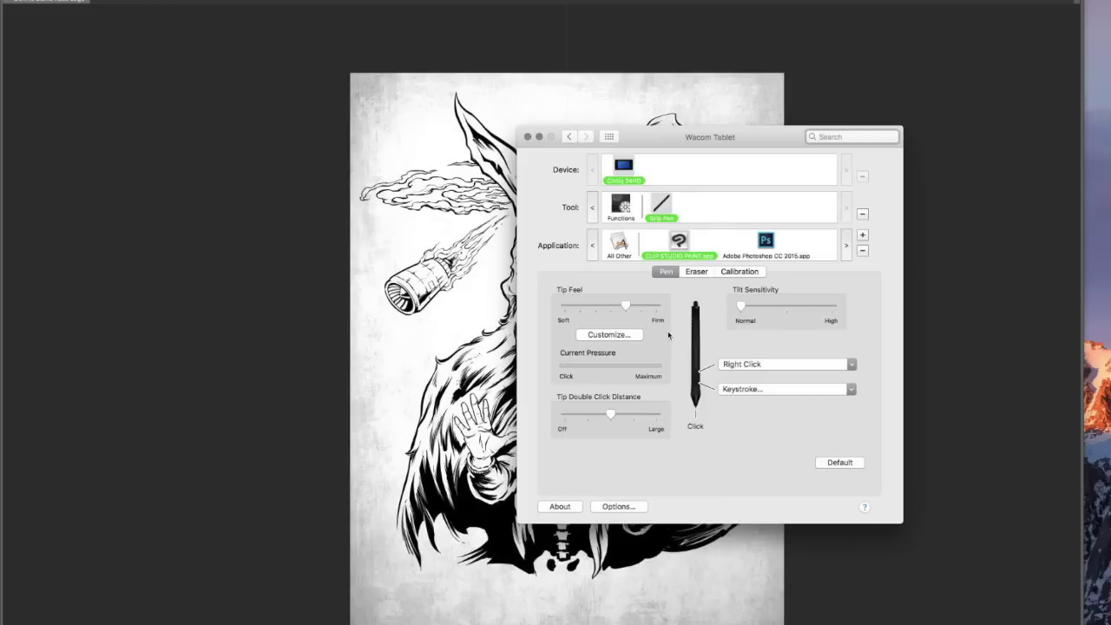
{"action": "left_click_drag", "start_coordinate": [625, 307], "coordinate": [614, 310]}
{"action": "left_click_drag", "start_coordinate": [611, 308], "coordinate": [625, 309]}
Step: Make Photoshop CC 2015's pen Tip Feel slightly softer, then reselect CLIP STUDIO PAINT
{"action": "left_click", "coordinate": [765, 242]}
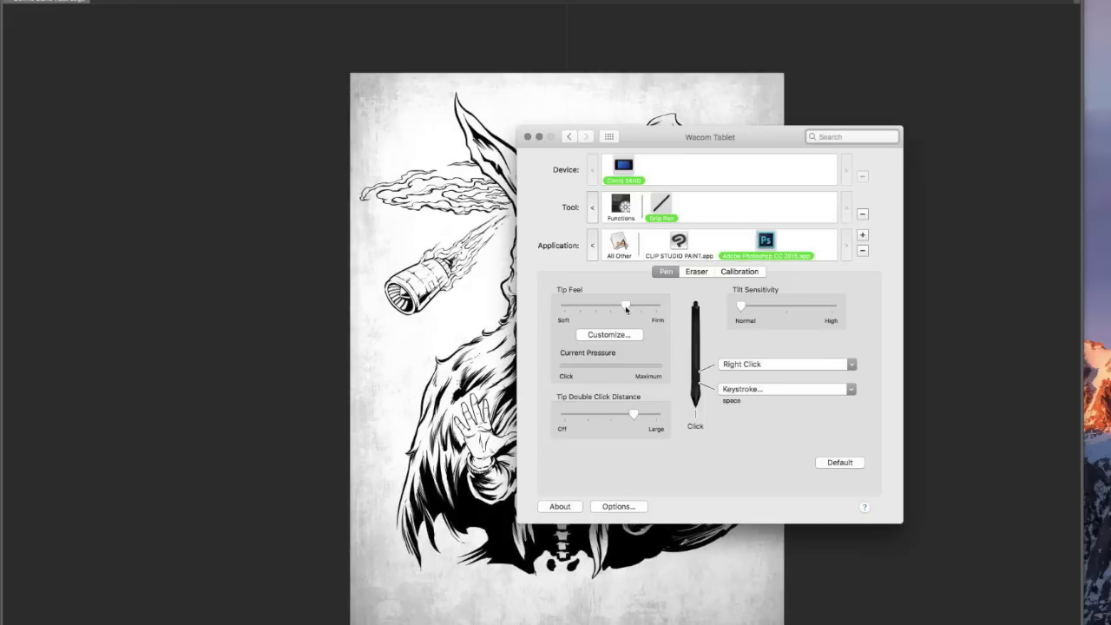
{"action": "mouse_move", "coordinate": [626, 308]}
{"action": "left_mouse_down"}
{"action": "mouse_move", "coordinate": [616, 313]}
{"action": "mouse_move", "coordinate": [642, 310]}
{"action": "mouse_move", "coordinate": [610, 316]}
{"action": "left_mouse_up"}
{"action": "left_click_drag", "start_coordinate": [611, 308], "coordinate": [595, 308]}
{"action": "left_click_drag", "start_coordinate": [598, 308], "coordinate": [611, 307]}
{"action": "left_click", "coordinate": [684, 249]}
Step: Close the Wacom window and inspect the Auto adjust pen pressure curve, which stays straight
{"action": "left_click", "coordinate": [529, 136]}
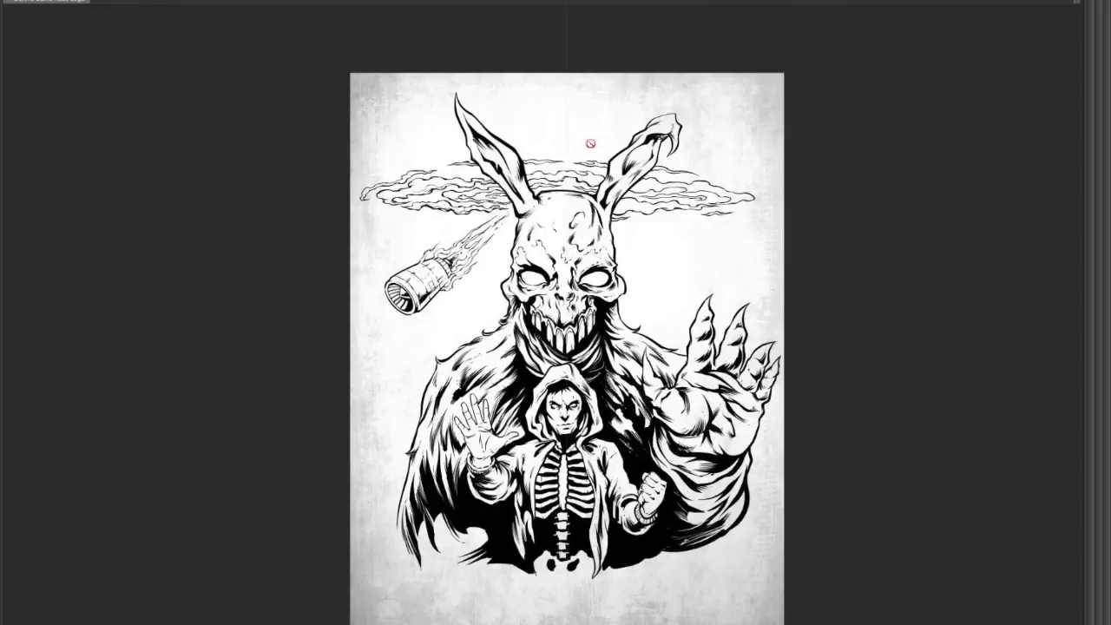
{"action": "left_click", "coordinate": [39, 1]}
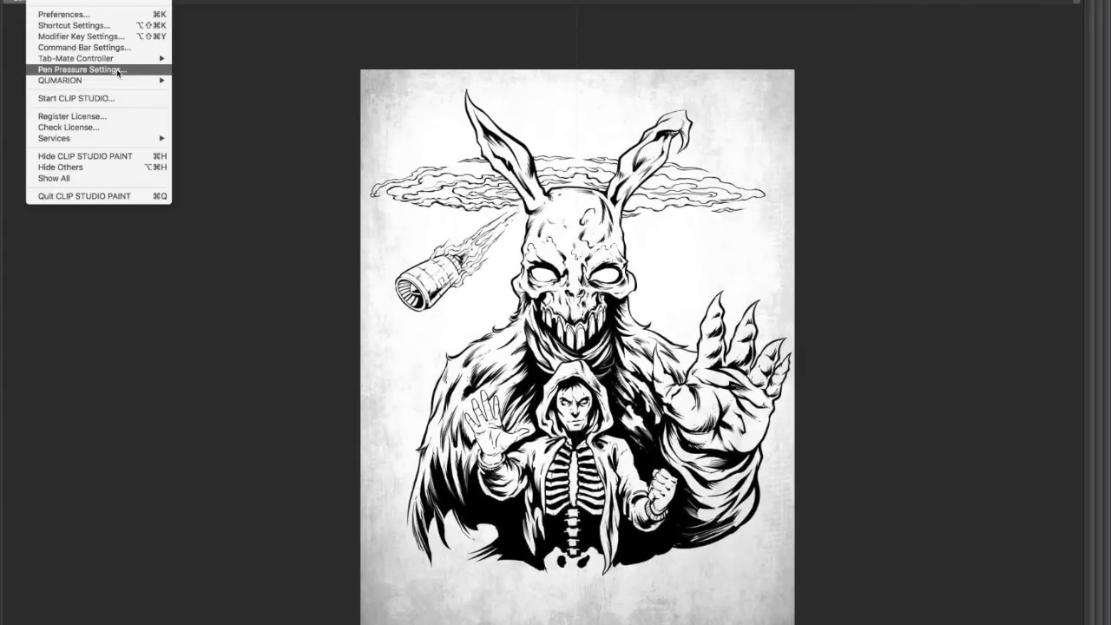
{"action": "key", "text": "Return"}
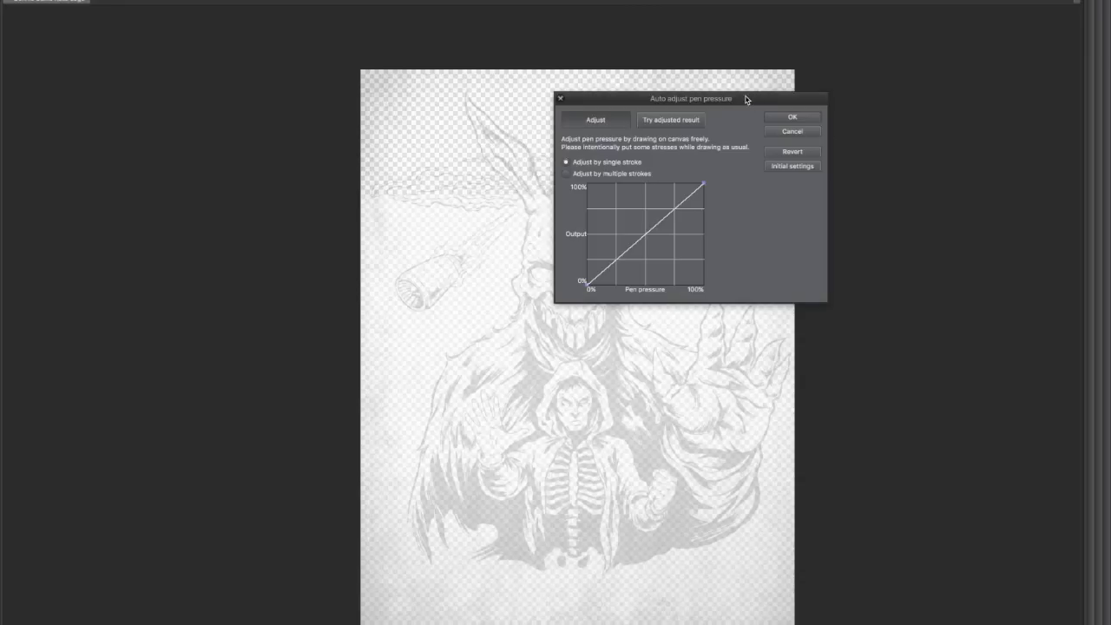
{"action": "left_click_drag", "start_coordinate": [748, 95], "coordinate": [803, 181]}
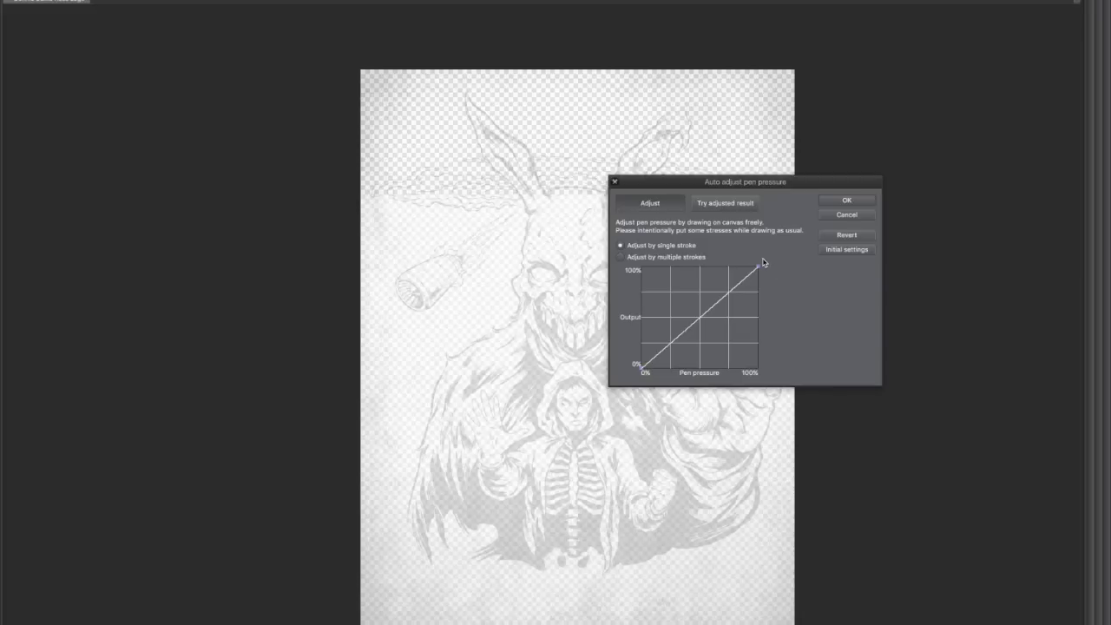
{"action": "left_click_drag", "start_coordinate": [769, 185], "coordinate": [762, 190]}
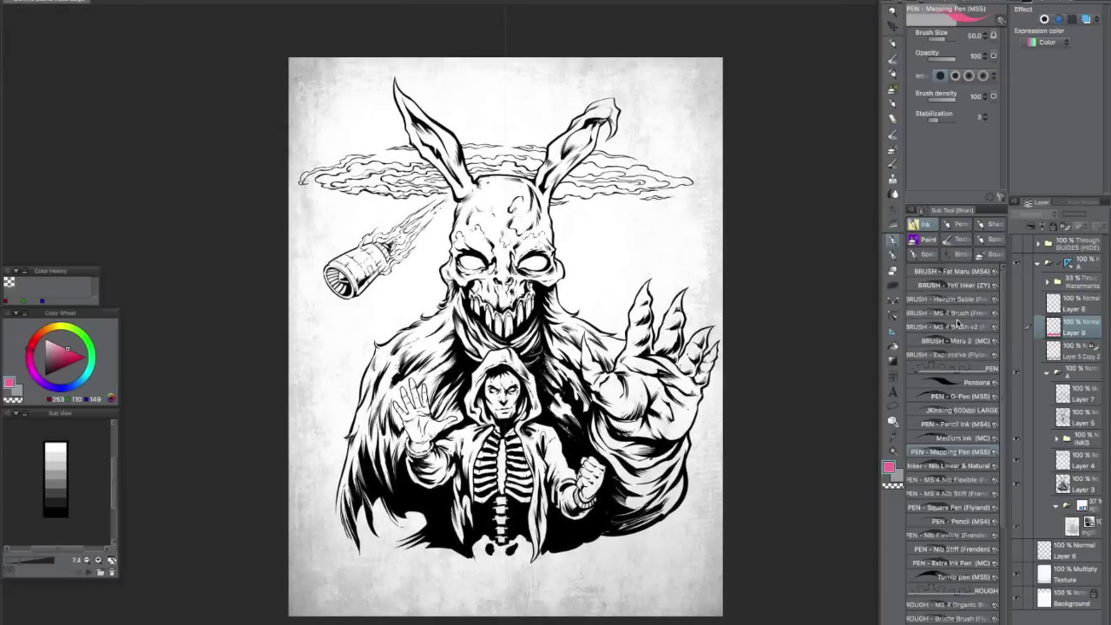
Step: Switch through the Fat Maru, Pencil Ink and JKinking 600dpi LARGE sub-tools
{"action": "left_click", "coordinate": [951, 270]}
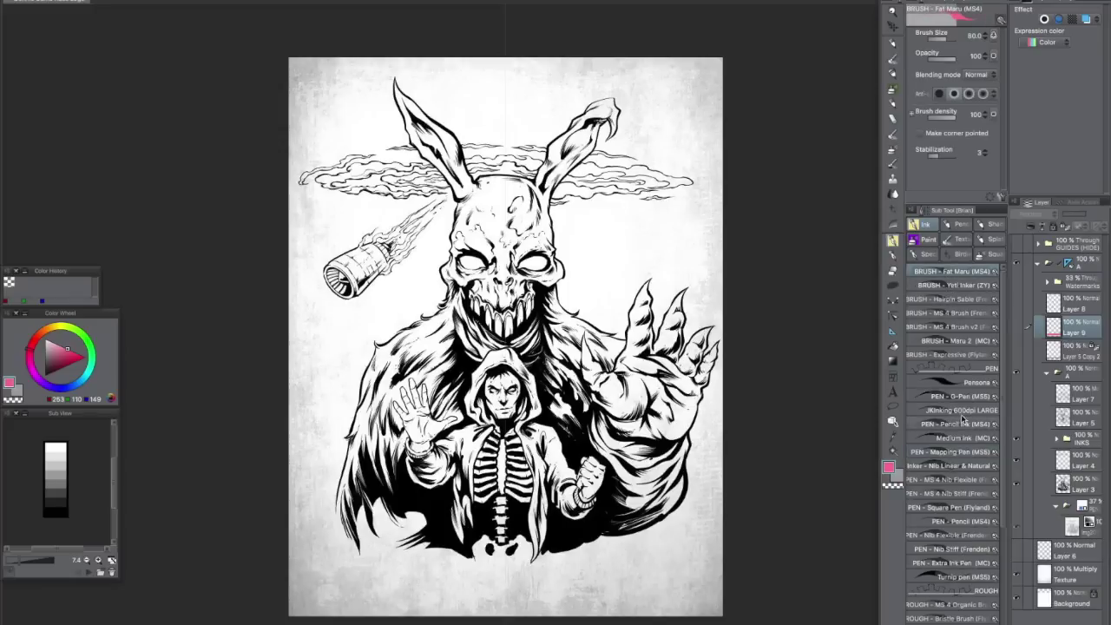
{"action": "left_click", "coordinate": [962, 421]}
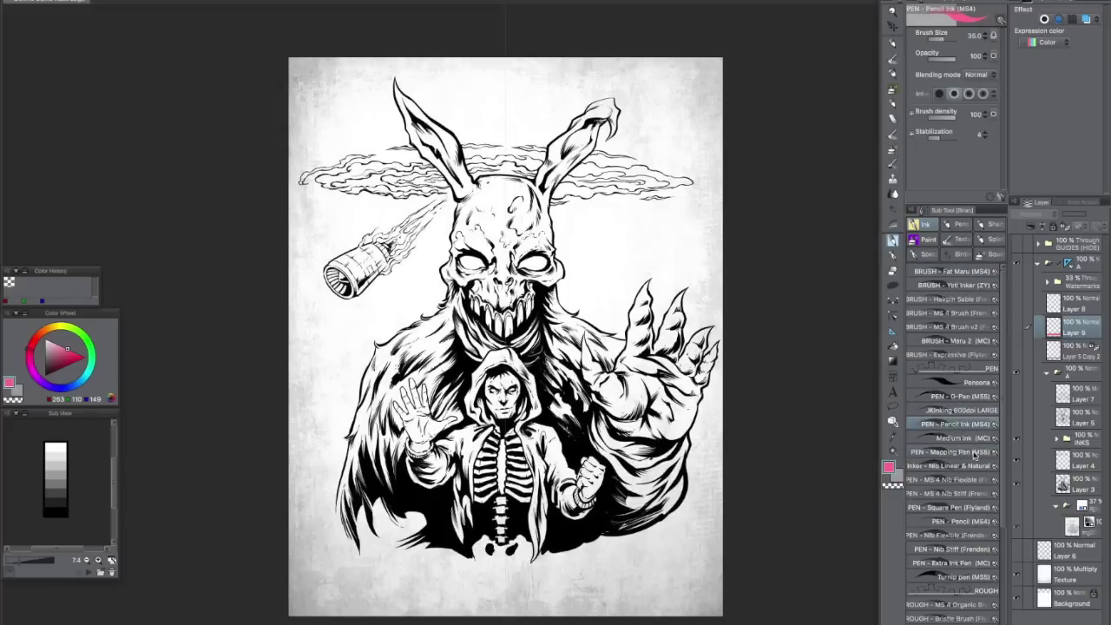
{"action": "left_click", "coordinate": [963, 411]}
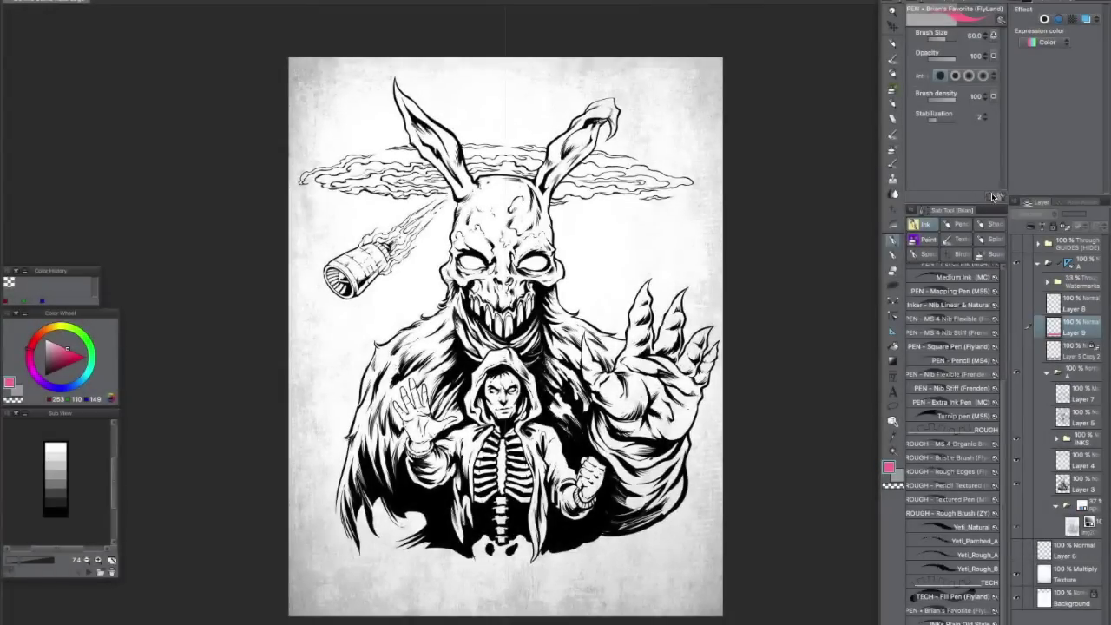
Step: Open Sub Tool Detail for the FlyLand pen and review its Brush Size pressure curve
{"action": "left_click", "coordinate": [1001, 197]}
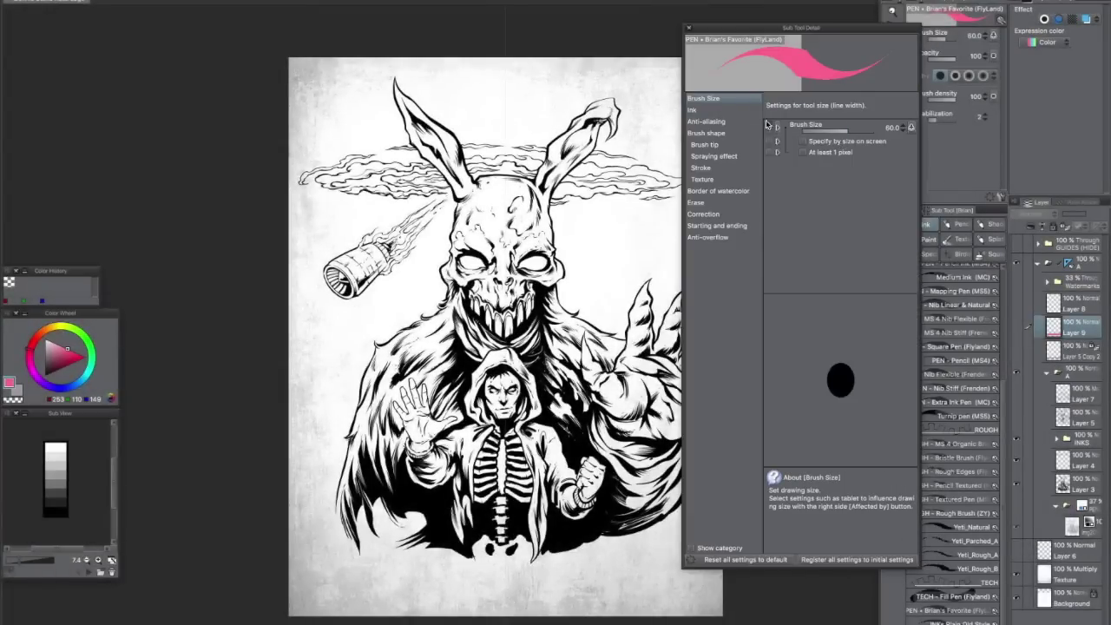
{"action": "left_click", "coordinate": [746, 109]}
{"action": "left_click", "coordinate": [737, 98]}
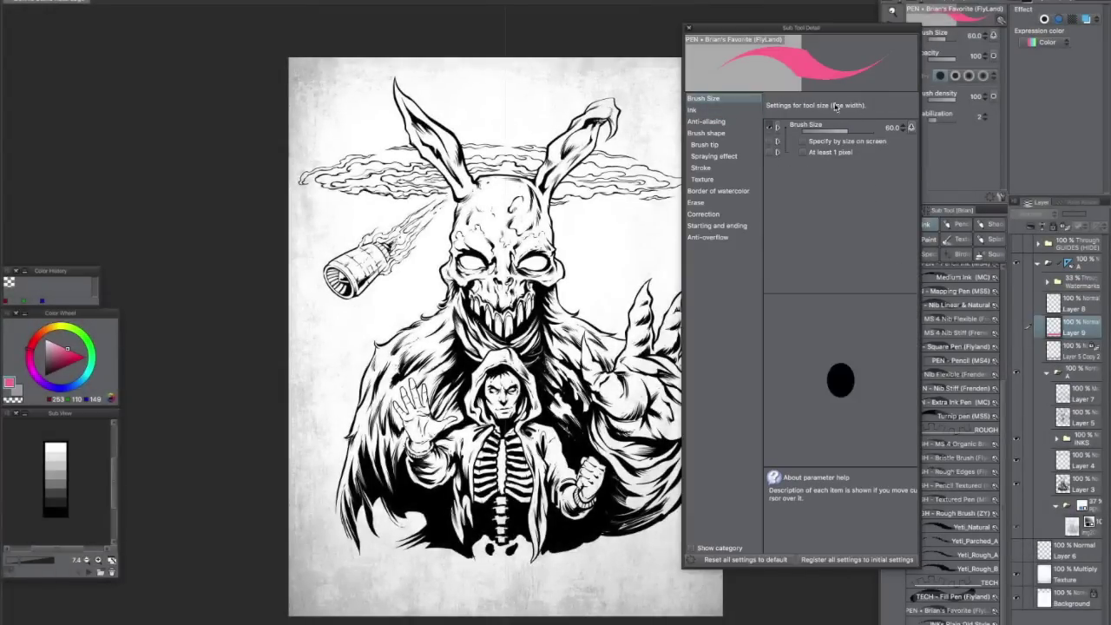
{"action": "left_click", "coordinate": [911, 128]}
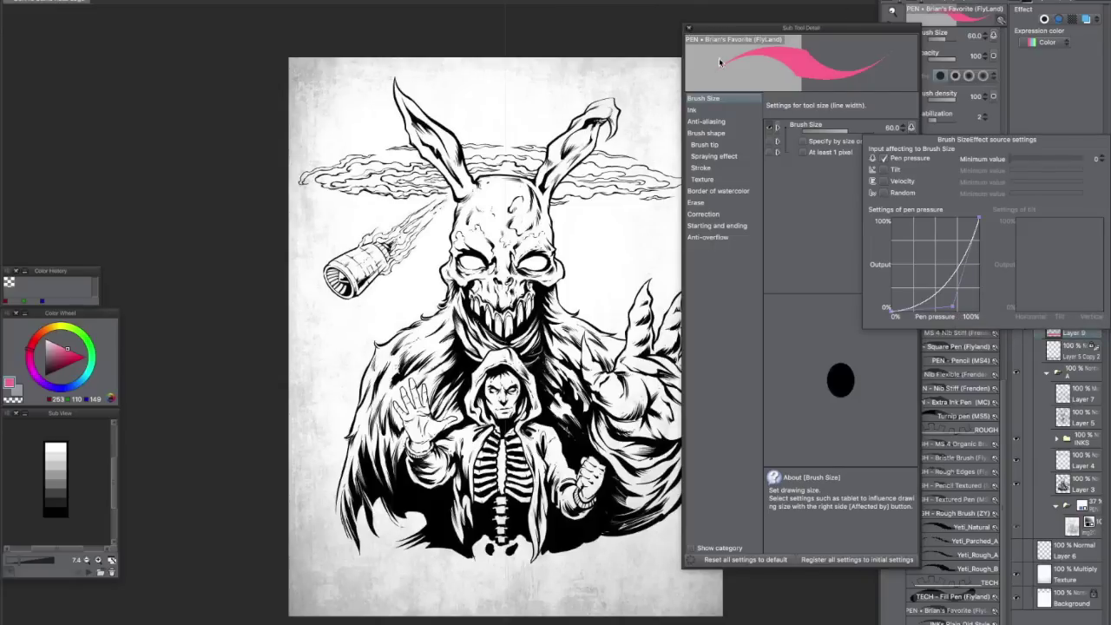
{"action": "left_click", "coordinate": [814, 199]}
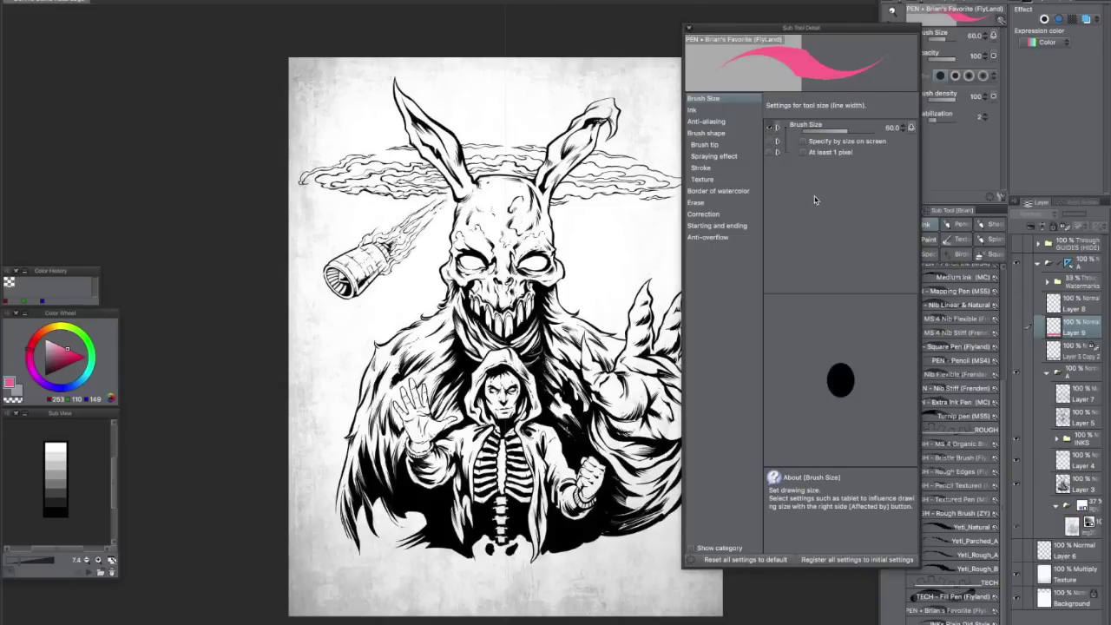
{"action": "left_click", "coordinate": [892, 127]}
Step: Set the favourite FlyLand pen's Brush Size to 62.0 and close Sub Tool Detail
{"action": "left_click", "coordinate": [859, 131]}
{"action": "left_click_drag", "start_coordinate": [859, 131], "coordinate": [880, 132]}
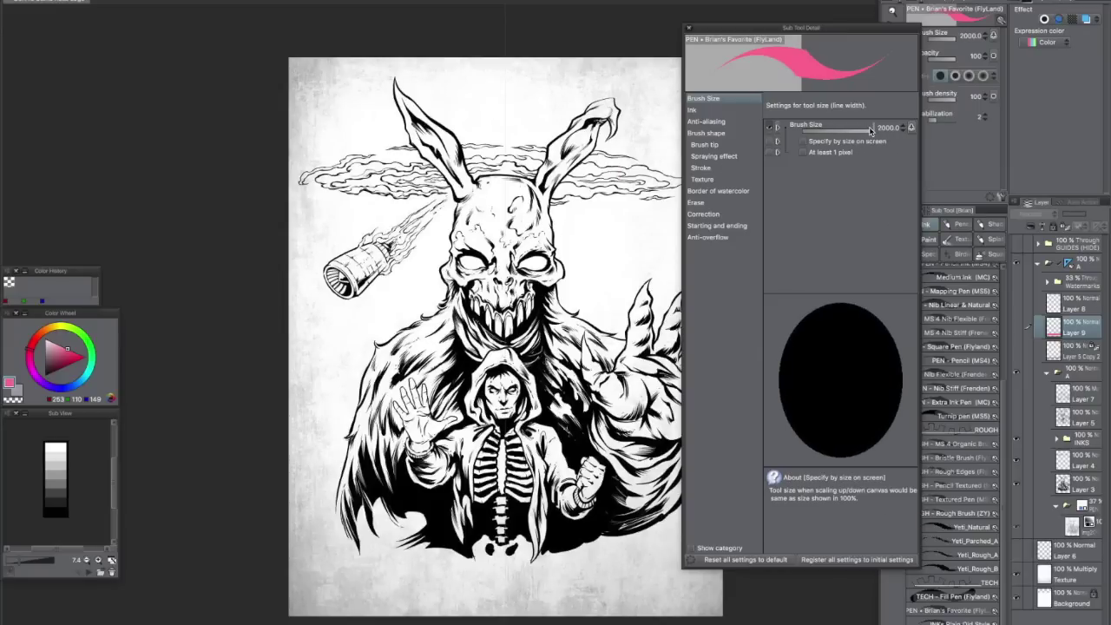
{"action": "left_click_drag", "start_coordinate": [869, 127], "coordinate": [849, 135]}
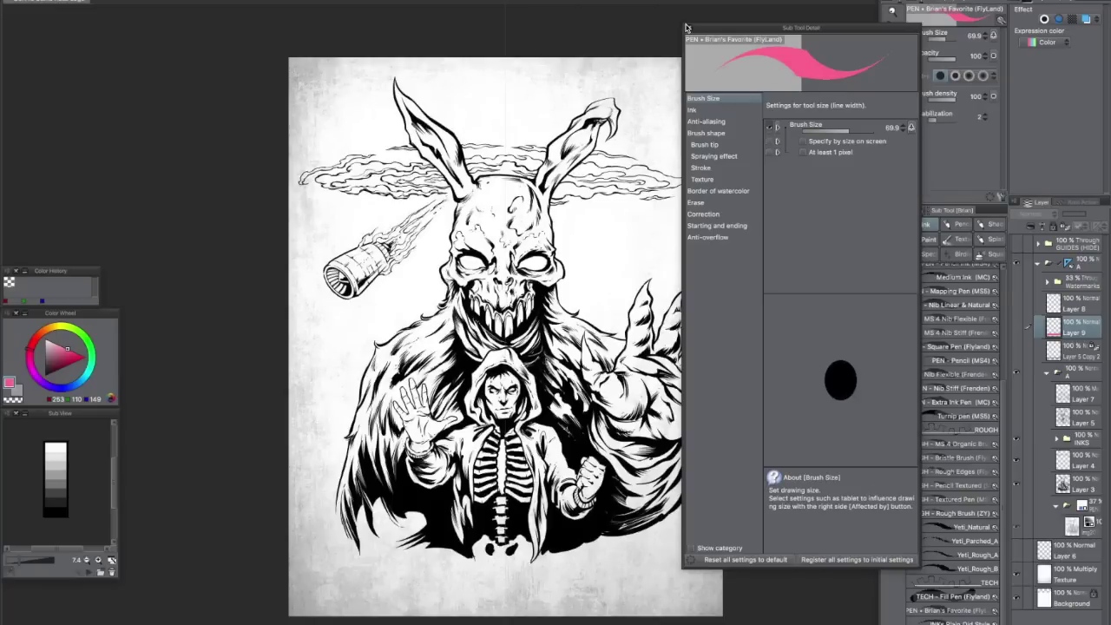
{"action": "left_click", "coordinate": [903, 132]}
{"action": "left_click", "coordinate": [902, 132]}
{"action": "left_click", "coordinate": [903, 131]}
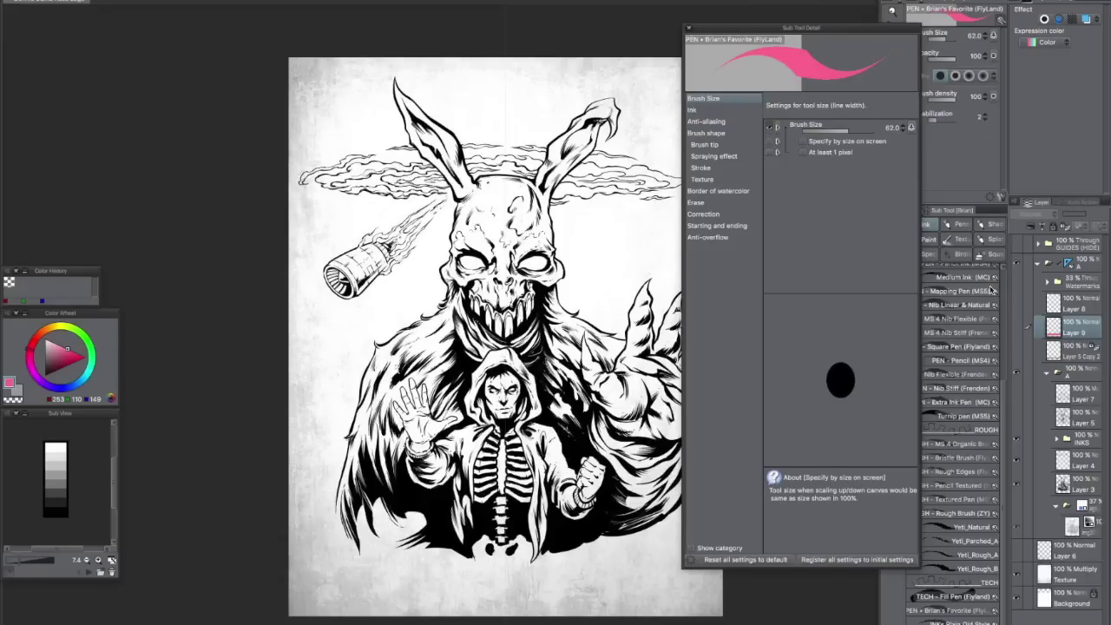
{"action": "left_click", "coordinate": [689, 28]}
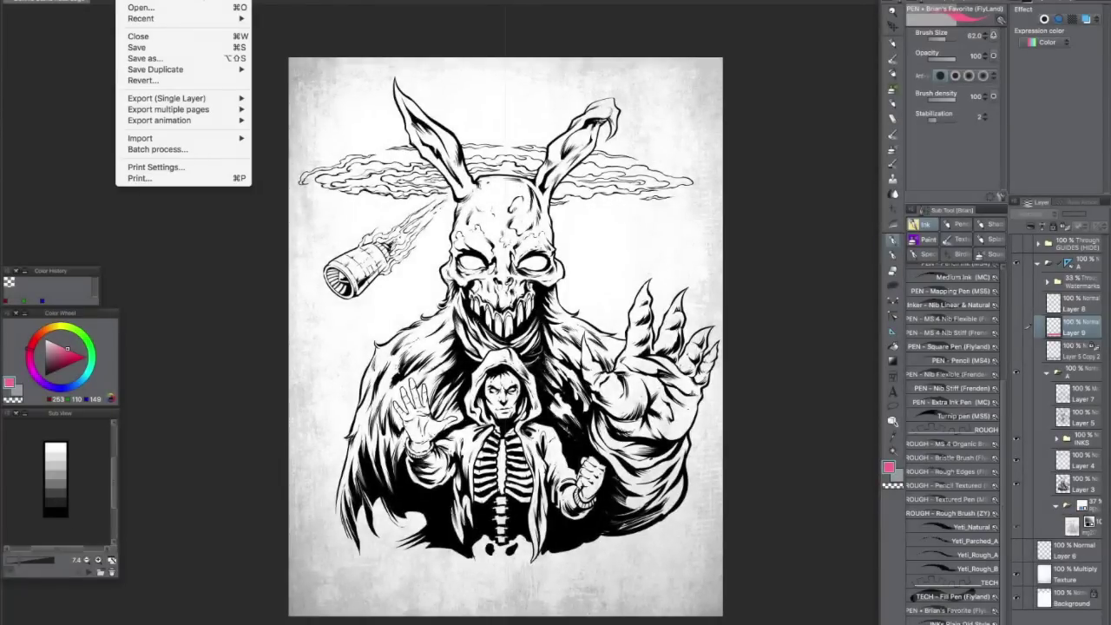
Step: Set up a new 10 × 15 in Color canvas at 600 dpi resolution
{"action": "key", "text": "super+n"}
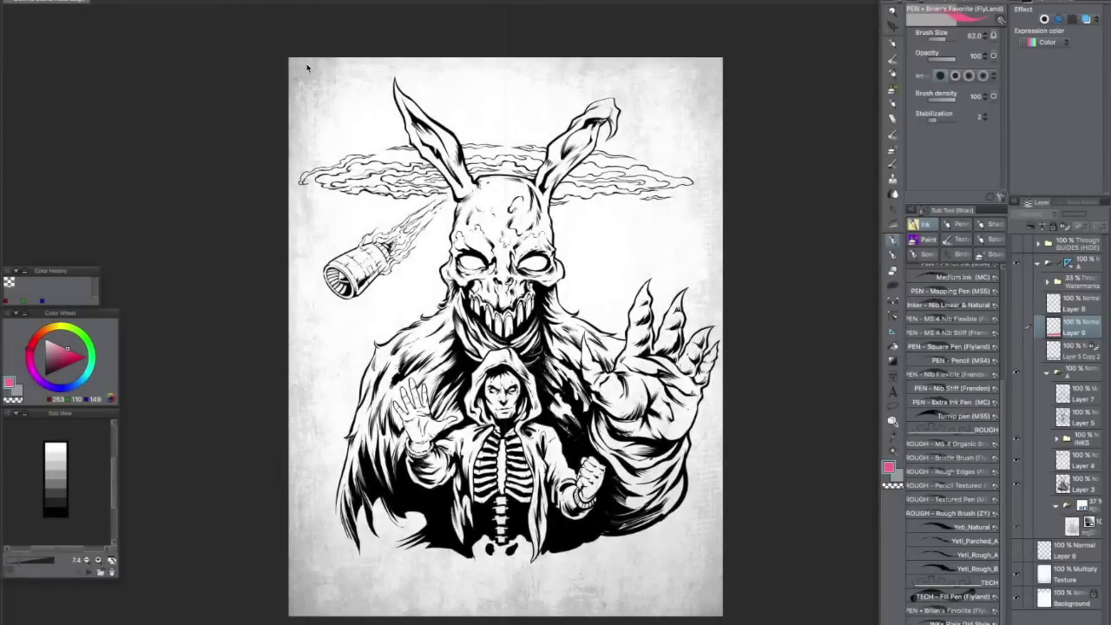
{"action": "left_click_drag", "start_coordinate": [541, 60], "coordinate": [613, 62]}
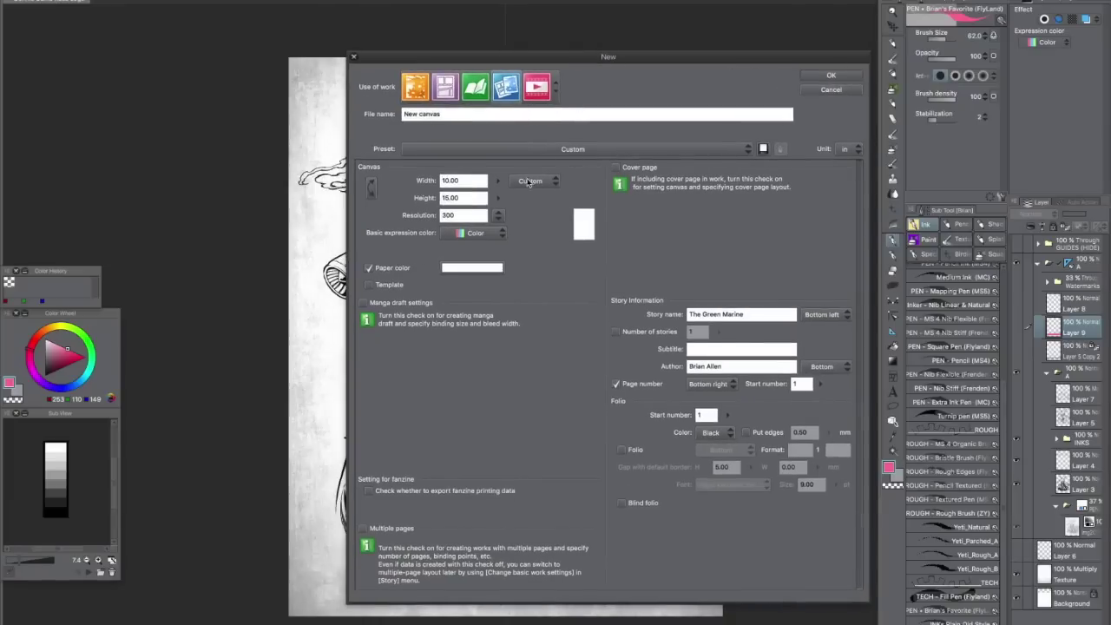
{"action": "left_click", "coordinate": [497, 215]}
{"action": "left_click", "coordinate": [506, 275]}
{"action": "left_click_drag", "start_coordinate": [473, 180], "coordinate": [437, 180]}
{"action": "left_click", "coordinate": [498, 215]}
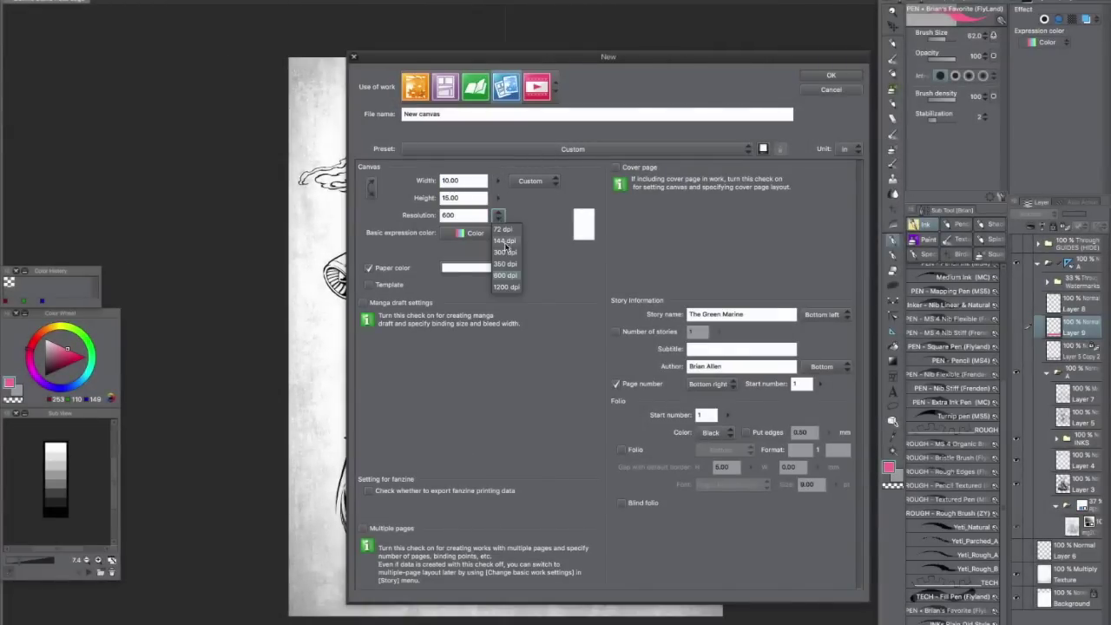
Step: Change the new canvas resolution back to 300 dpi
{"action": "left_click", "coordinate": [508, 249]}
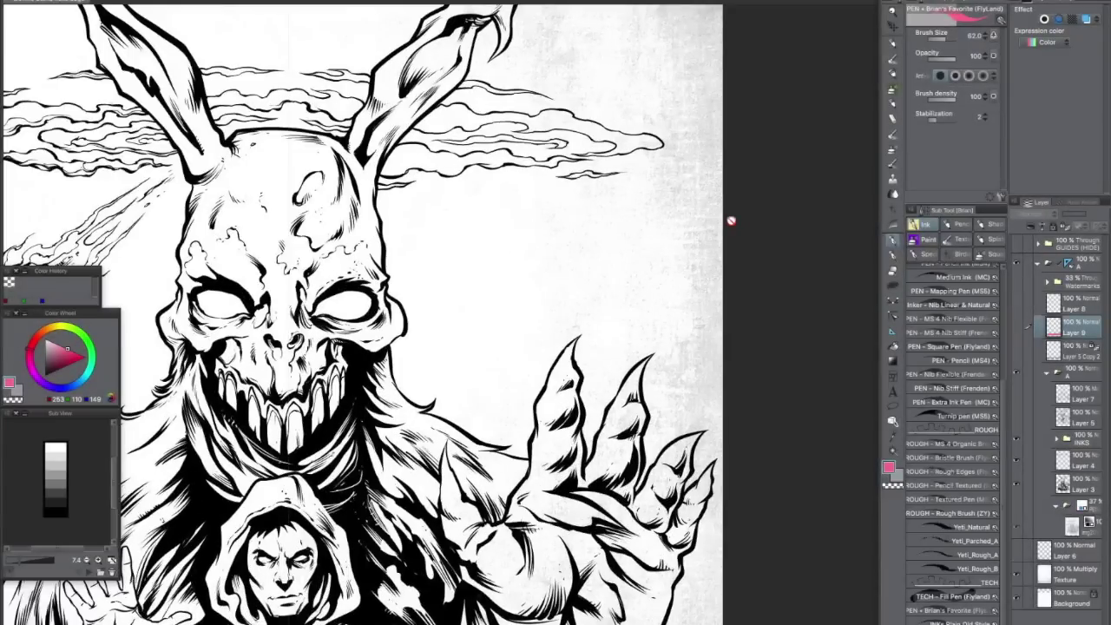
{"action": "scroll", "coordinate": [730, 220], "scroll_direction": "down", "scroll_amount": 2}
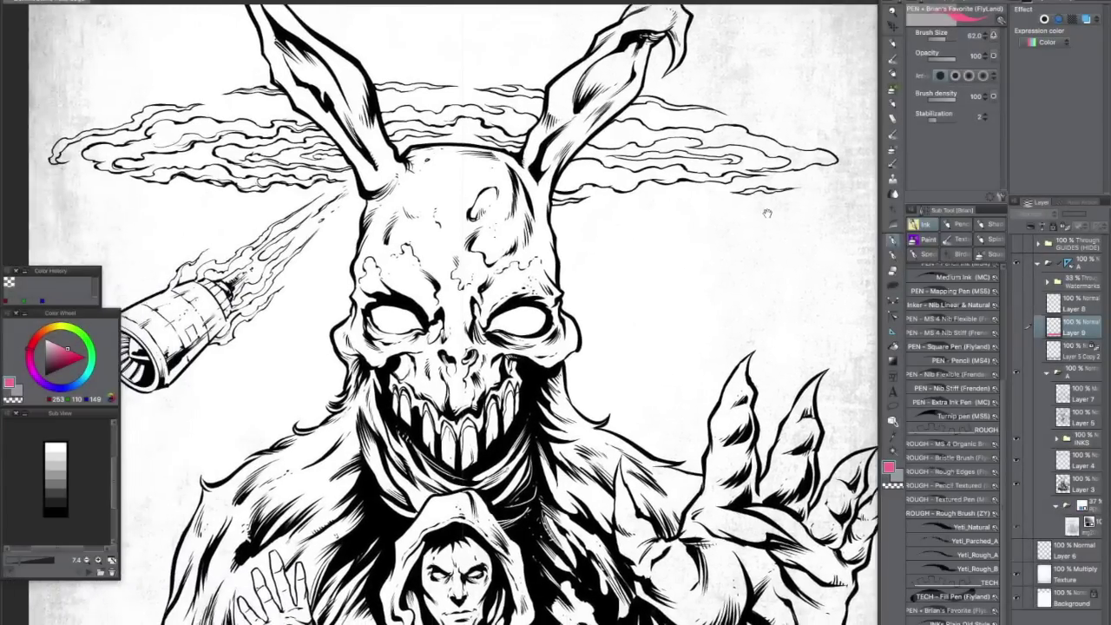
{"action": "scroll", "coordinate": [727, 210], "scroll_direction": "up", "scroll_amount": 2}
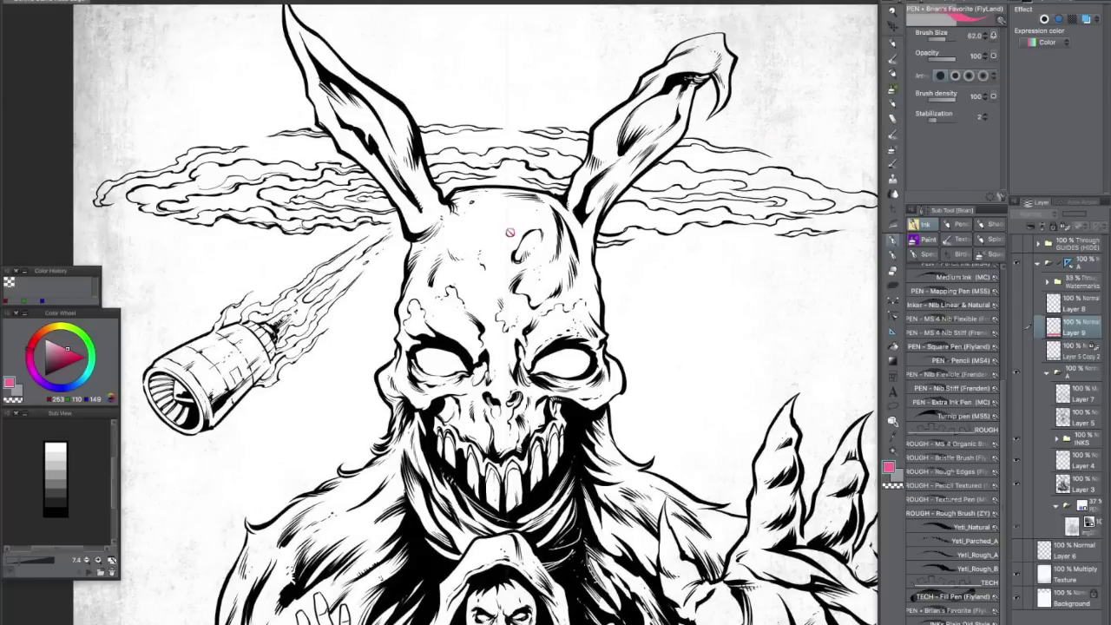
{"action": "scroll", "coordinate": [568, 250], "scroll_direction": "up", "scroll_amount": 3}
{"action": "scroll", "coordinate": [615, 262], "scroll_direction": "up", "scroll_amount": 2}
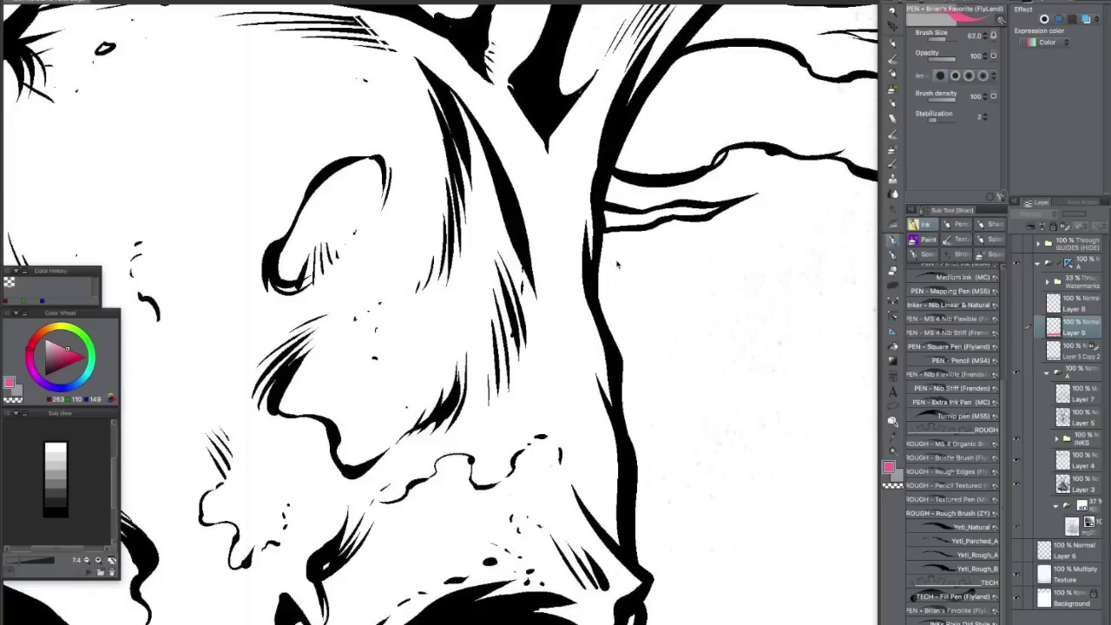
{"action": "scroll", "coordinate": [617, 263], "scroll_direction": "up", "scroll_amount": 2}
{"action": "scroll", "coordinate": [580, 262], "scroll_direction": "up", "scroll_amount": 2}
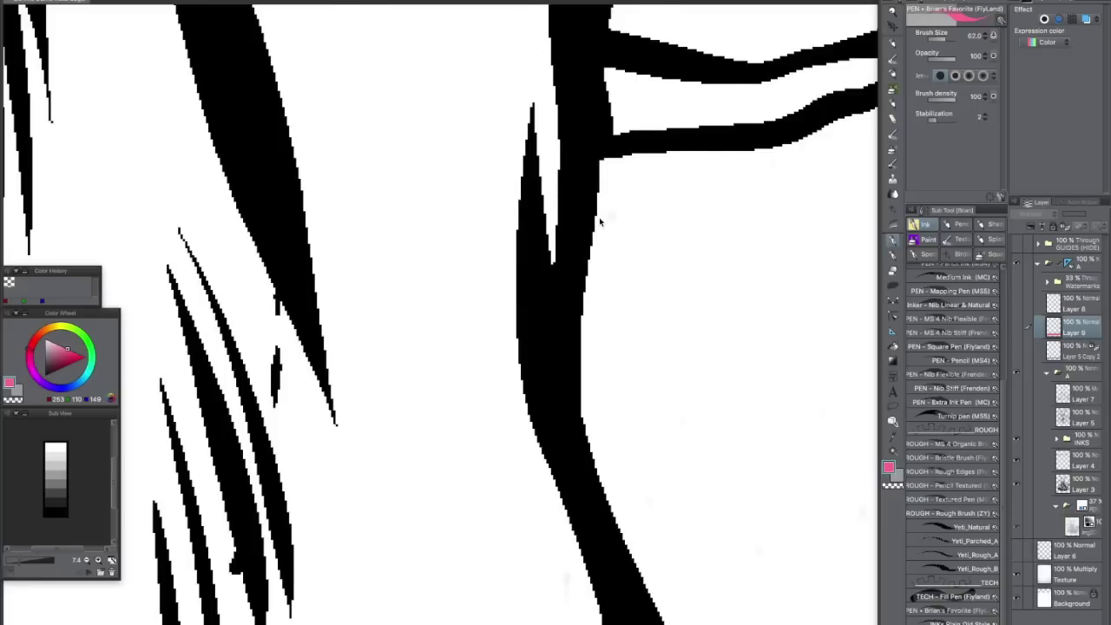
{"action": "scroll", "coordinate": [599, 222], "scroll_direction": "down", "scroll_amount": 10}
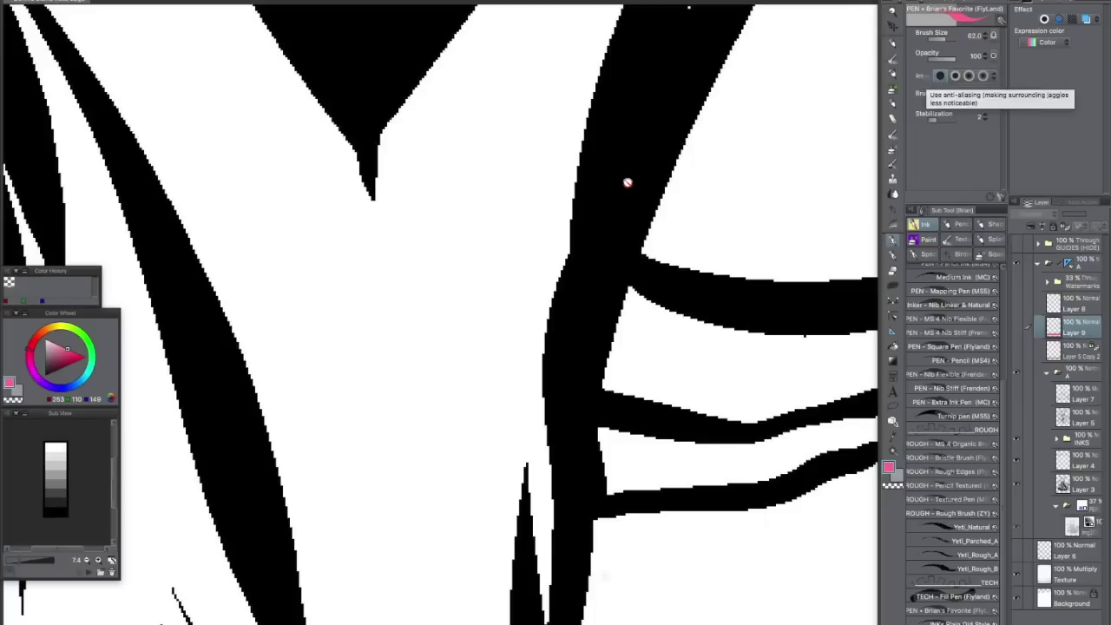
{"action": "scroll", "coordinate": [627, 183], "scroll_direction": "down", "scroll_amount": 5}
Step: Zoom and scroll the view up to the blank sky above the rabbit's ears
{"action": "scroll", "coordinate": [627, 185], "scroll_direction": "down", "scroll_amount": 5}
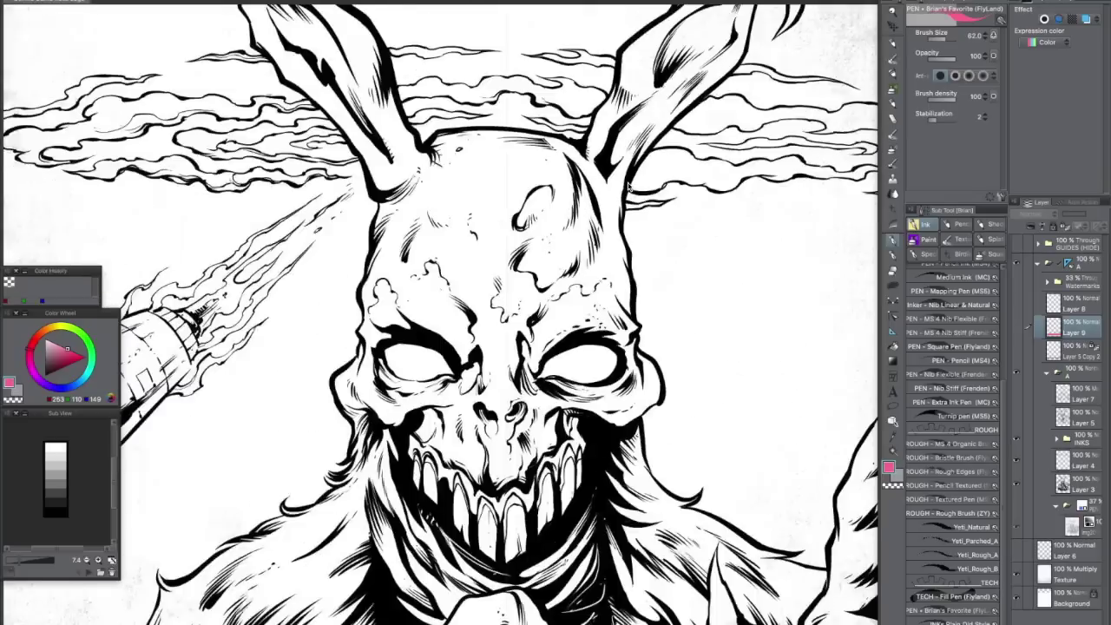
{"action": "scroll", "coordinate": [610, 265], "scroll_direction": "up", "scroll_amount": 5}
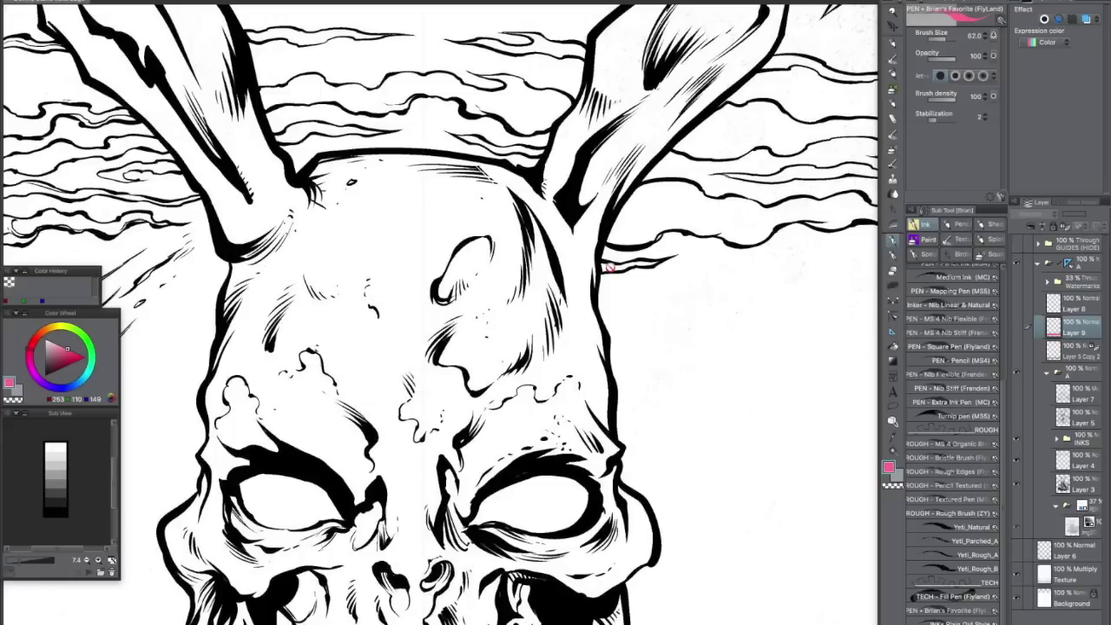
{"action": "scroll", "coordinate": [610, 267], "scroll_direction": "up", "scroll_amount": 6}
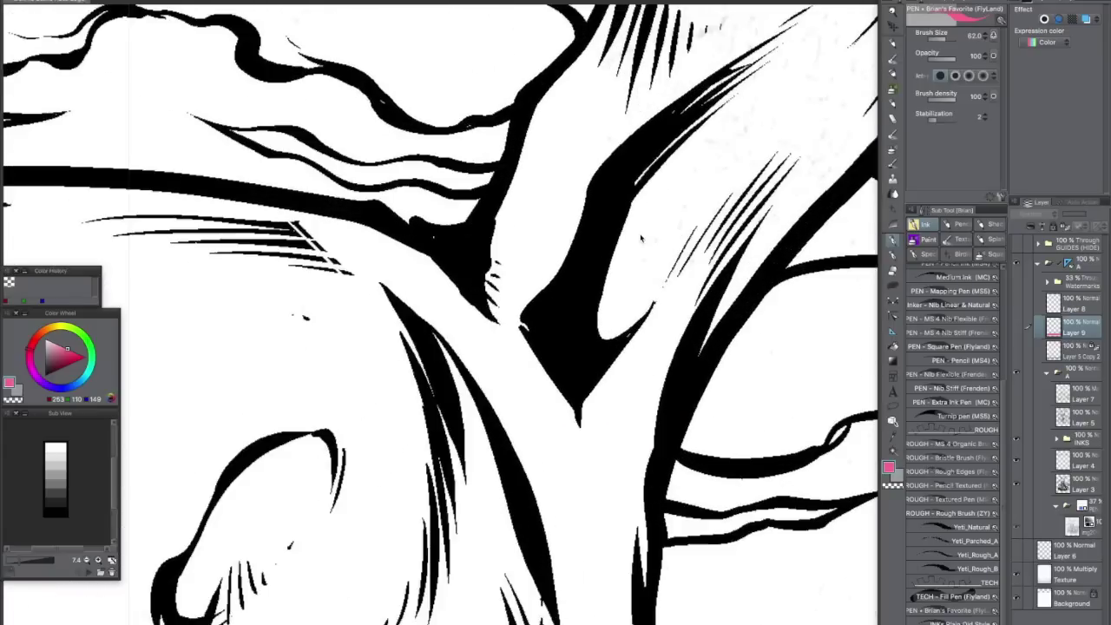
{"action": "scroll", "coordinate": [625, 246], "scroll_direction": "up", "scroll_amount": 2}
{"action": "scroll", "coordinate": [617, 220], "scroll_direction": "up", "scroll_amount": 5}
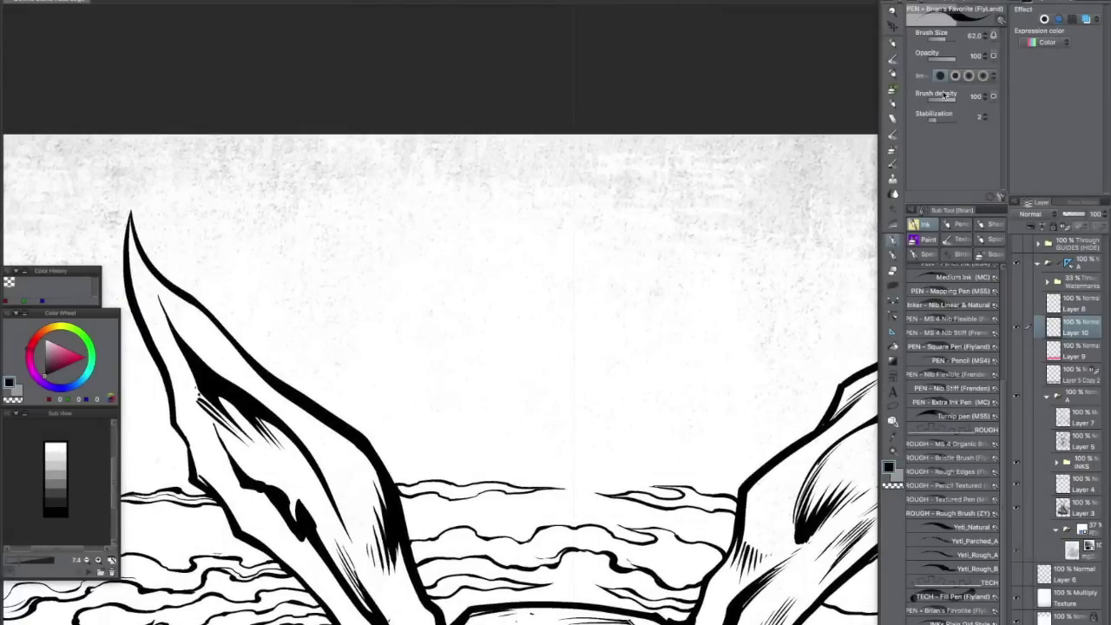
Step: Ink a first test circle above the rabbit's ears and zoom in on it
{"action": "mouse_move", "coordinate": [477, 227]}
{"action": "left_mouse_down"}
{"action": "mouse_move", "coordinate": [440, 322]}
{"action": "mouse_move", "coordinate": [527, 238]}
{"action": "mouse_move", "coordinate": [434, 264]}
{"action": "left_mouse_up"}
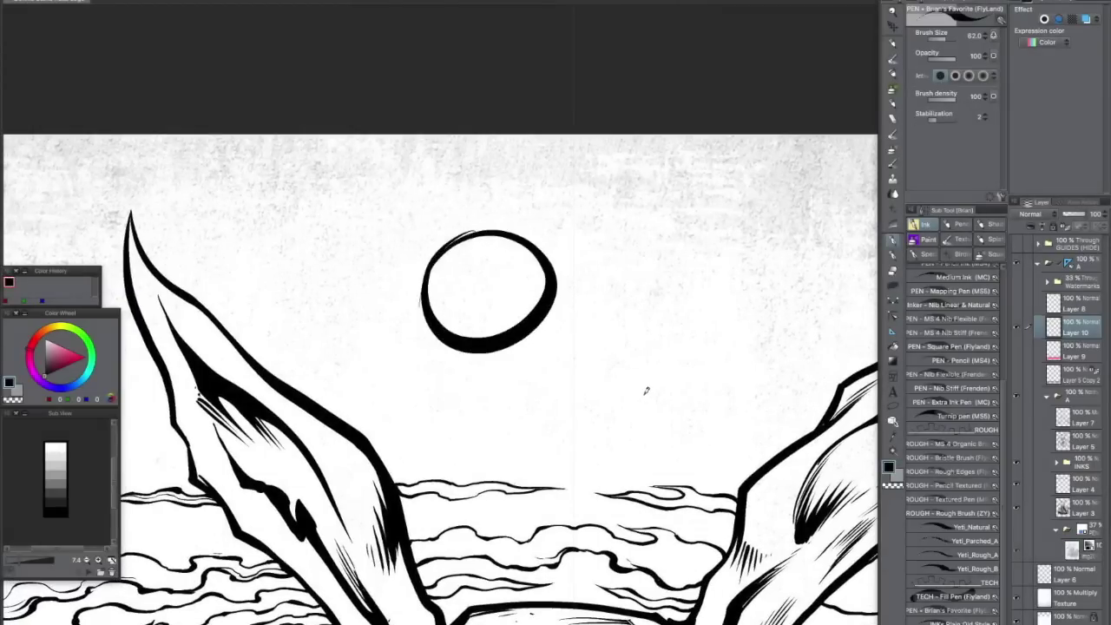
{"action": "mouse_move", "coordinate": [645, 382]}
{"action": "left_mouse_down"}
{"action": "mouse_move", "coordinate": [697, 330]}
{"action": "mouse_move", "coordinate": [549, 352]}
{"action": "left_mouse_up"}
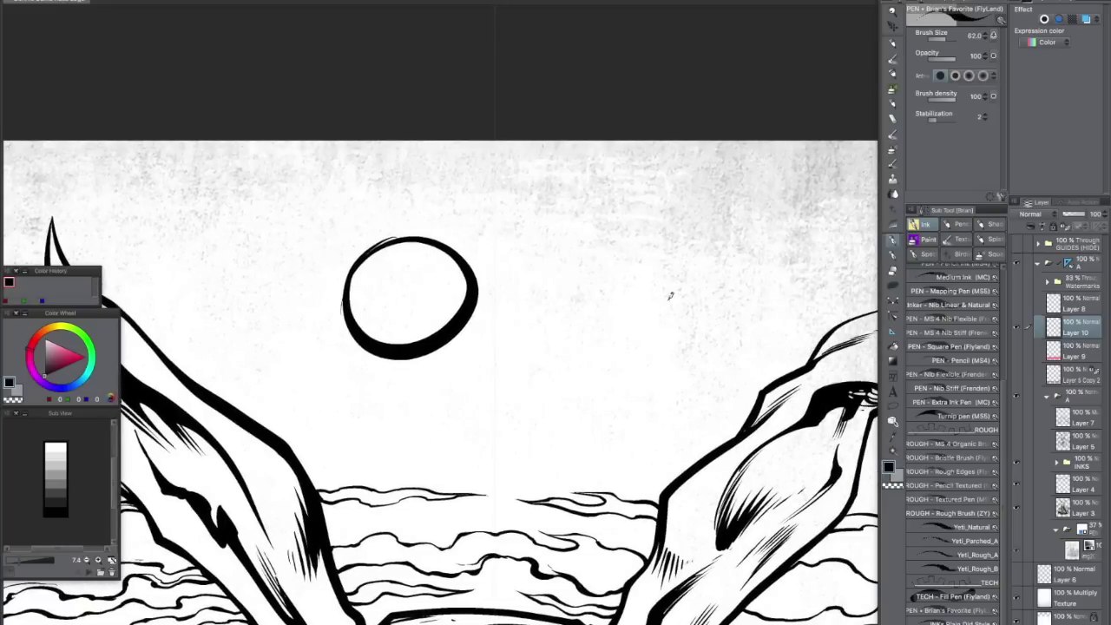
{"action": "scroll", "coordinate": [669, 295], "scroll_direction": "up", "scroll_amount": 2}
{"action": "left_click_drag", "start_coordinate": [538, 304], "coordinate": [649, 298]}
{"action": "scroll", "coordinate": [649, 297], "scroll_direction": "up", "scroll_amount": 2}
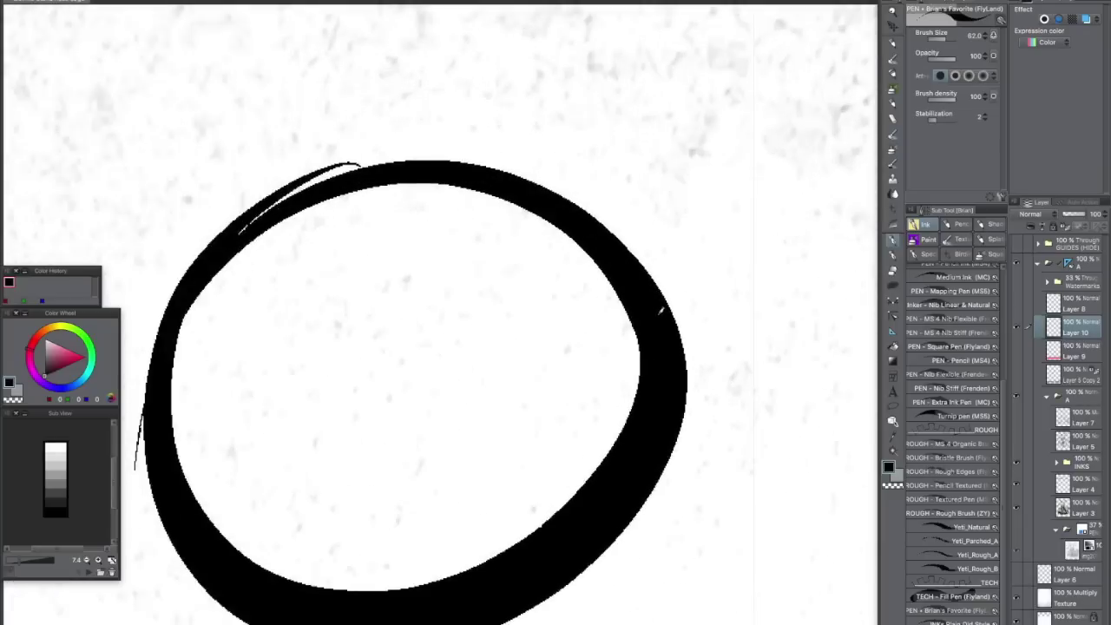
{"action": "scroll", "coordinate": [668, 300], "scroll_direction": "up", "scroll_amount": 3}
{"action": "scroll", "coordinate": [685, 292], "scroll_direction": "down", "scroll_amount": 3}
{"action": "scroll", "coordinate": [679, 297], "scroll_direction": "down", "scroll_amount": 3}
{"action": "scroll", "coordinate": [721, 330], "scroll_direction": "up", "scroll_amount": 1}
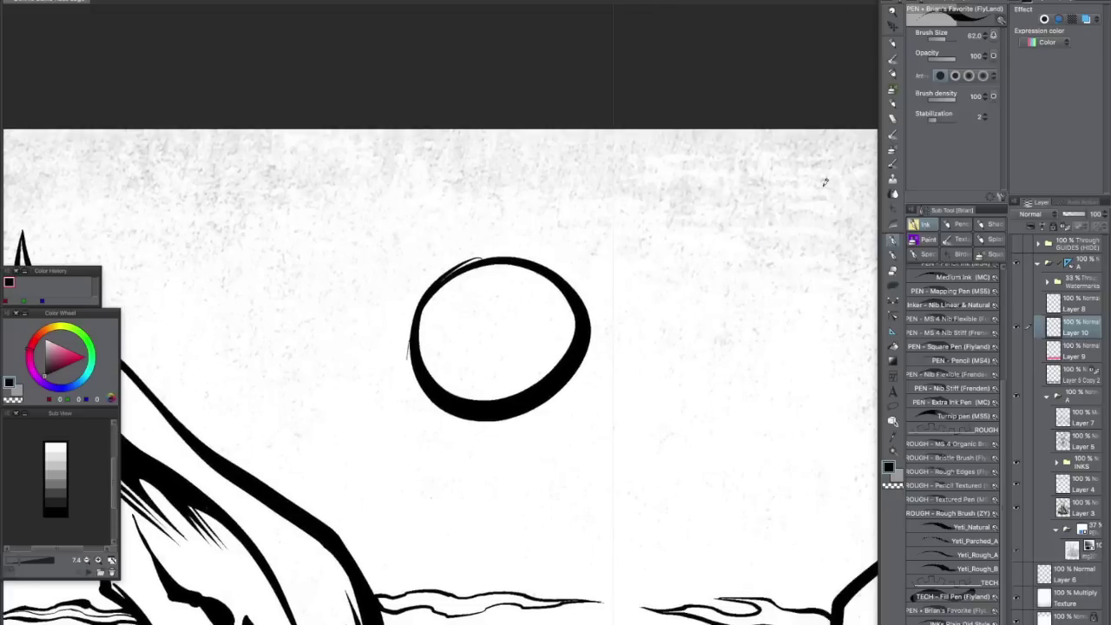
Step: Raise brush anti-aliasing to its strongest level and ink a second circle beside the first
{"action": "left_click", "coordinate": [954, 77]}
{"action": "left_click", "coordinate": [967, 76]}
{"action": "left_click", "coordinate": [979, 78]}
{"action": "left_click_drag", "start_coordinate": [710, 342], "coordinate": [617, 335]}
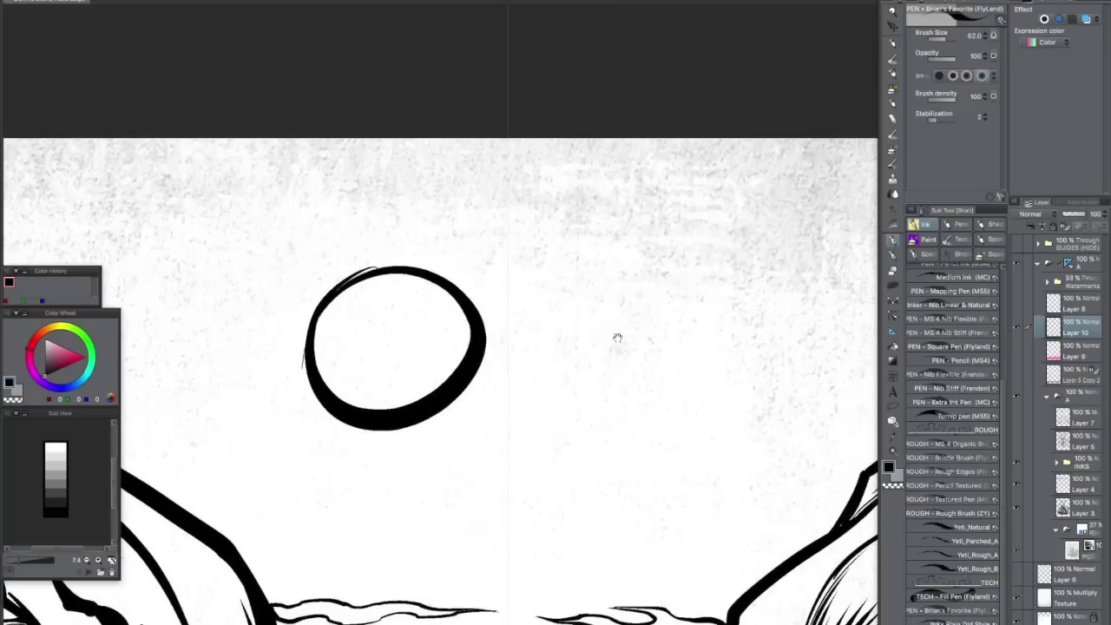
{"action": "left_click_drag", "start_coordinate": [660, 257], "coordinate": [568, 420]}
{"action": "scroll", "coordinate": [736, 449], "scroll_direction": "down", "scroll_amount": 3}
{"action": "scroll", "coordinate": [731, 451], "scroll_direction": "down", "scroll_amount": 1}
{"action": "left_click_drag", "start_coordinate": [734, 456], "coordinate": [692, 400]}
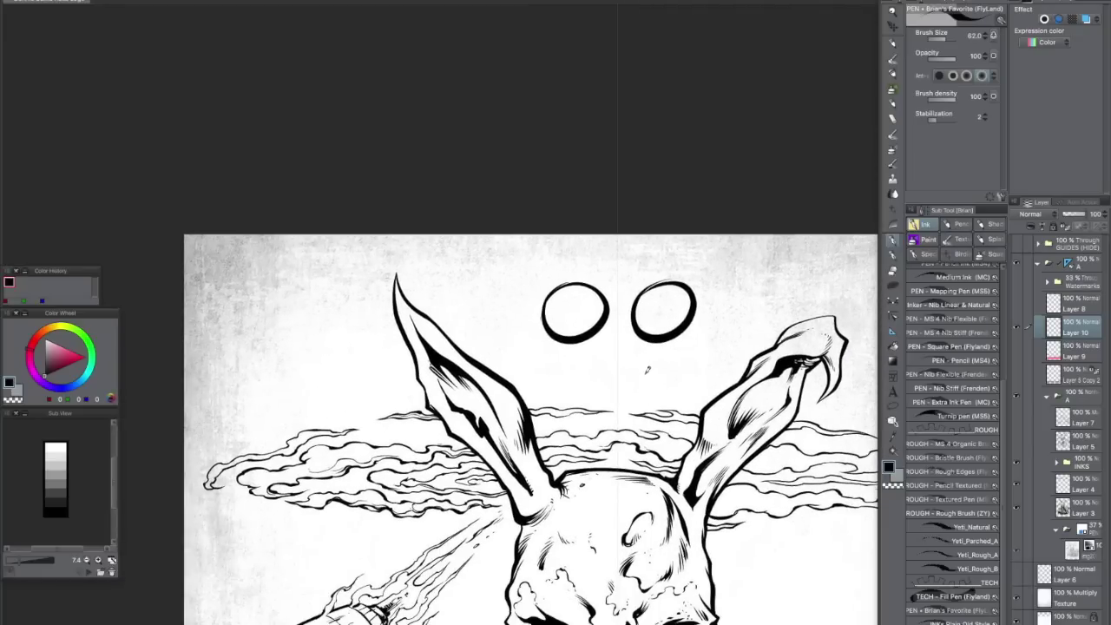
{"action": "scroll", "coordinate": [645, 371], "scroll_direction": "up", "scroll_amount": 10}
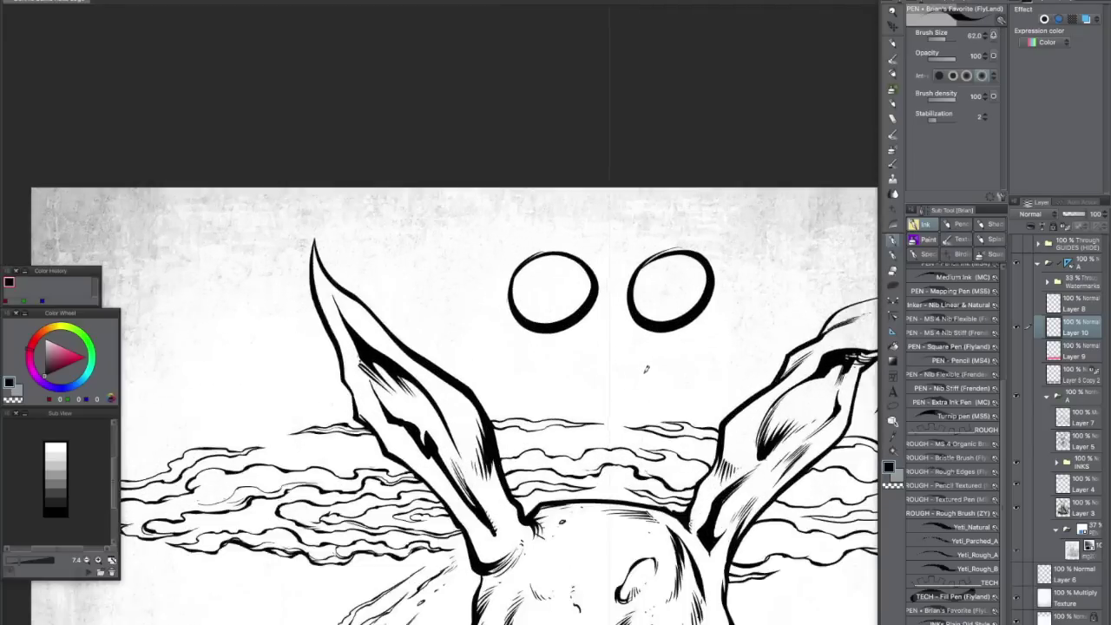
{"action": "scroll", "coordinate": [688, 417], "scroll_direction": "up", "scroll_amount": 3}
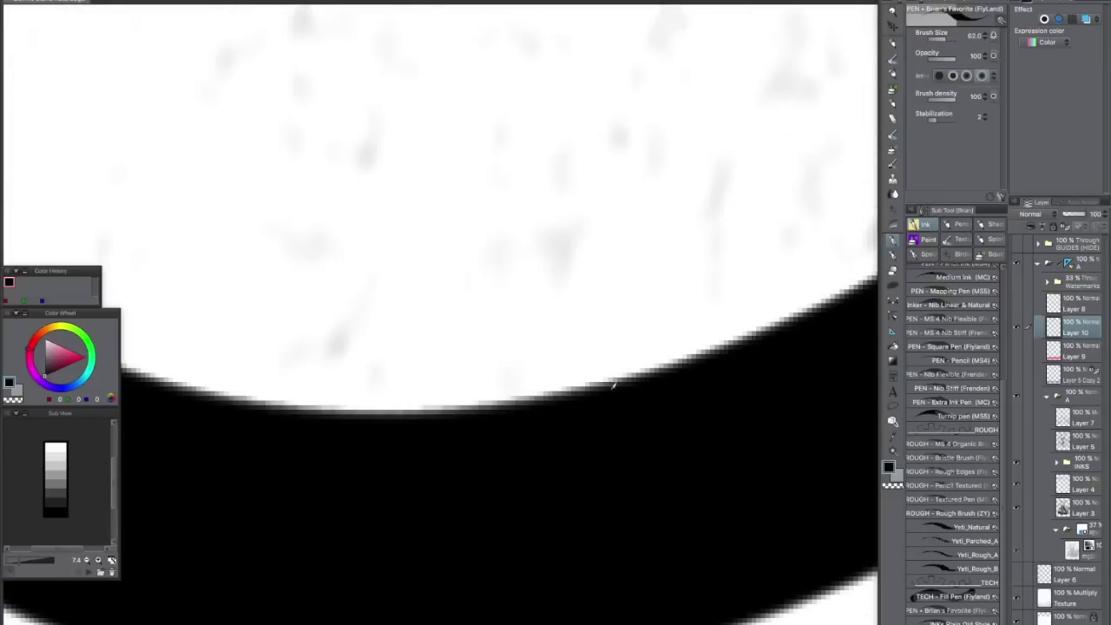
{"action": "scroll", "coordinate": [791, 327], "scroll_direction": "down", "scroll_amount": 5}
{"action": "scroll", "coordinate": [547, 382], "scroll_direction": "up", "scroll_amount": 2}
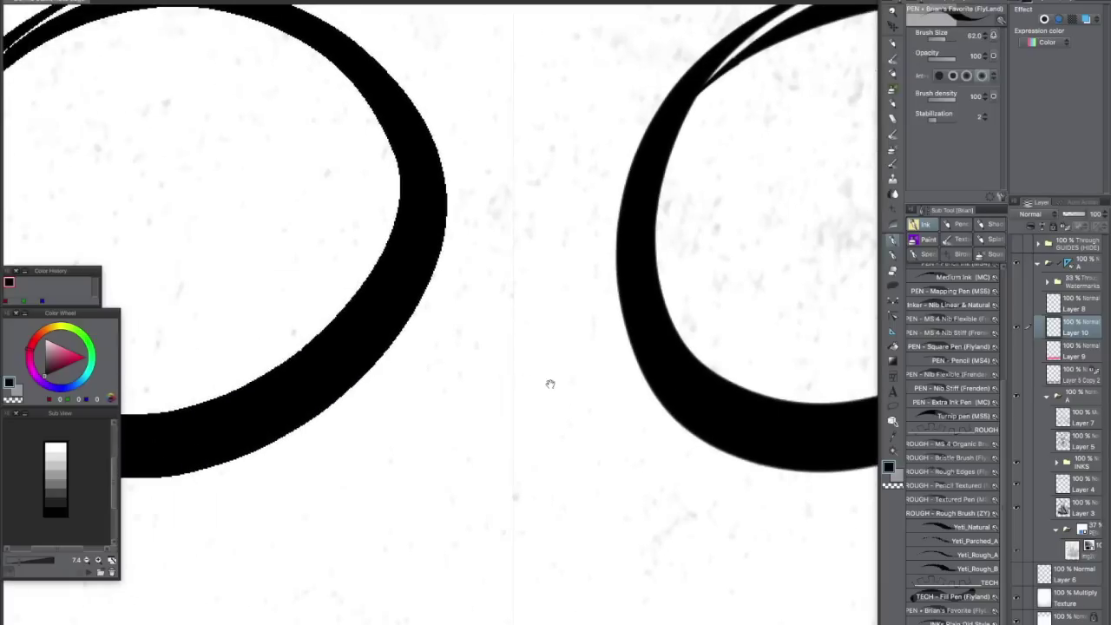
{"action": "scroll", "coordinate": [686, 362], "scroll_direction": "down", "scroll_amount": 2}
{"action": "scroll", "coordinate": [623, 352], "scroll_direction": "up", "scroll_amount": 8}
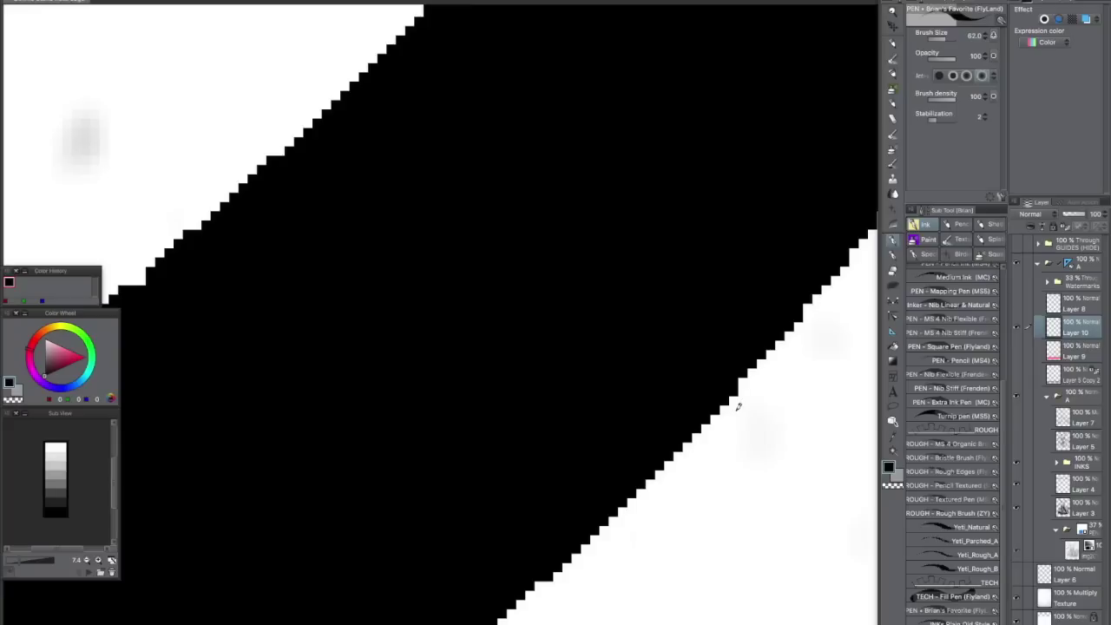
{"action": "scroll", "coordinate": [736, 406], "scroll_direction": "down", "scroll_amount": 8}
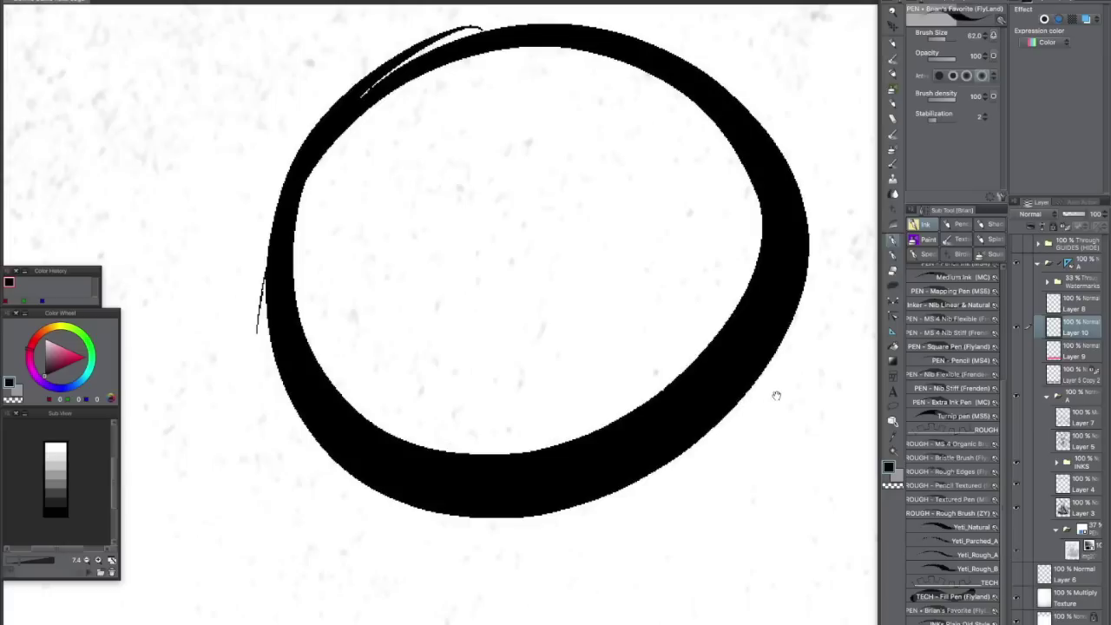
{"action": "left_click_drag", "start_coordinate": [776, 391], "coordinate": [622, 421]}
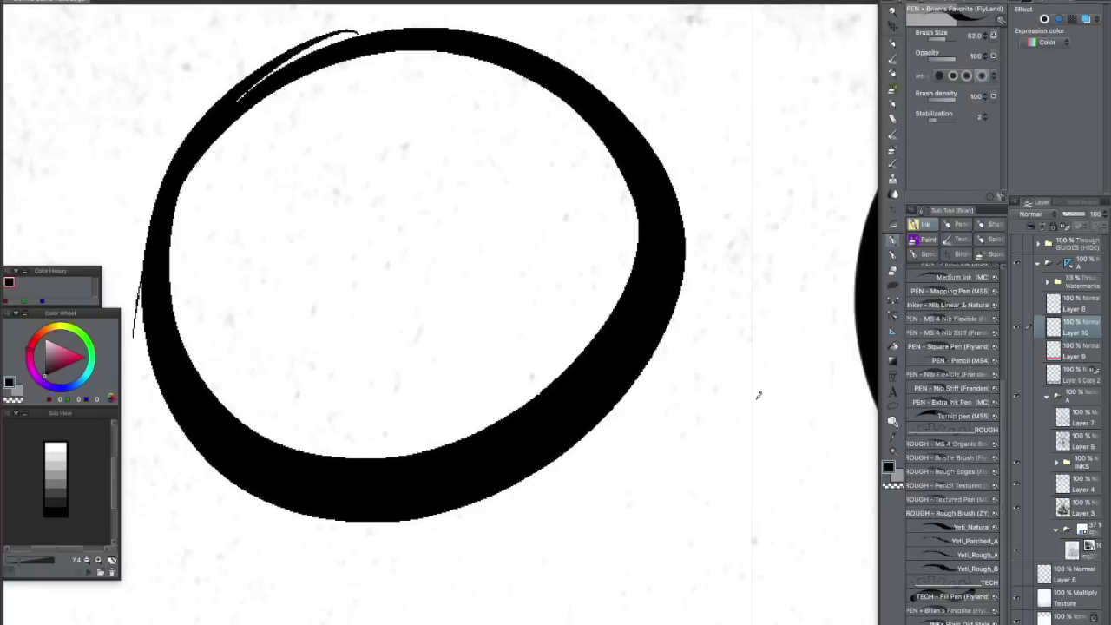
{"action": "left_click_drag", "start_coordinate": [757, 395], "coordinate": [663, 426]}
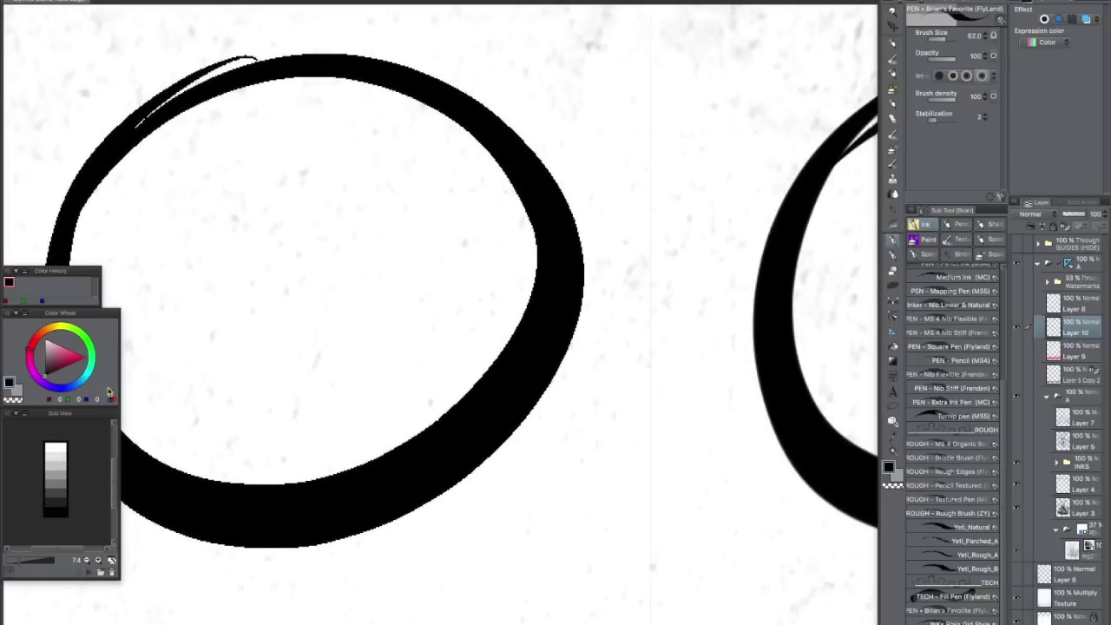
{"action": "left_click", "coordinate": [75, 350]}
Step: Pick light green and set the Fill tool to work with anti-aliasing off
{"action": "left_click", "coordinate": [57, 329]}
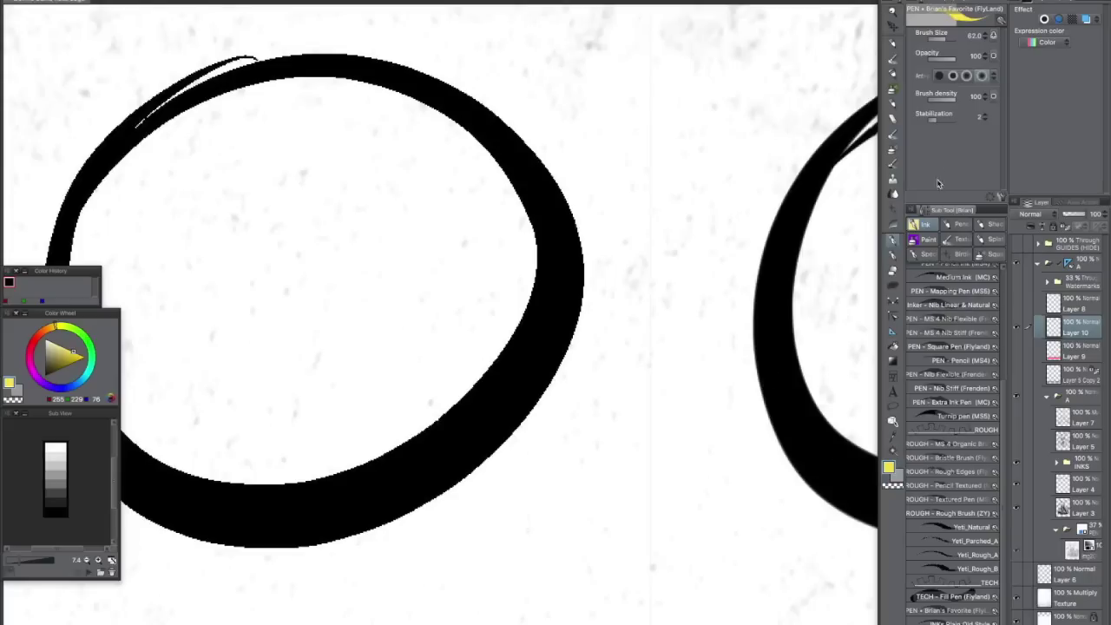
{"action": "left_click", "coordinate": [892, 346]}
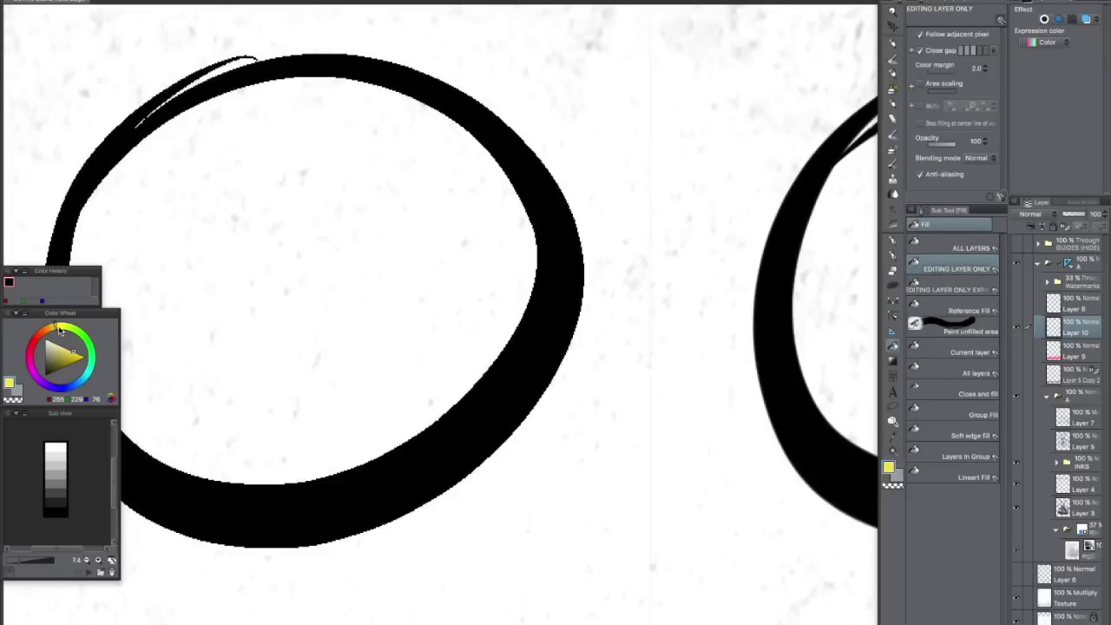
{"action": "left_click_drag", "start_coordinate": [62, 332], "coordinate": [110, 339]}
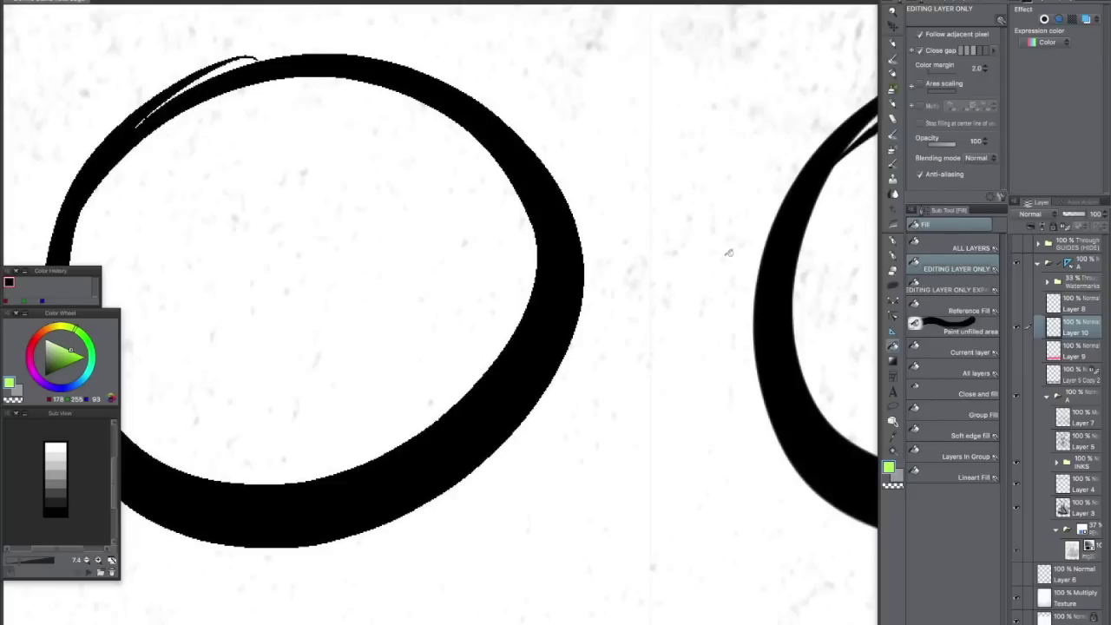
{"action": "left_click", "coordinate": [920, 173]}
Step: Fill both test circles with light green and zoom in on the left ring
{"action": "left_click_drag", "start_coordinate": [530, 380], "coordinate": [696, 446]}
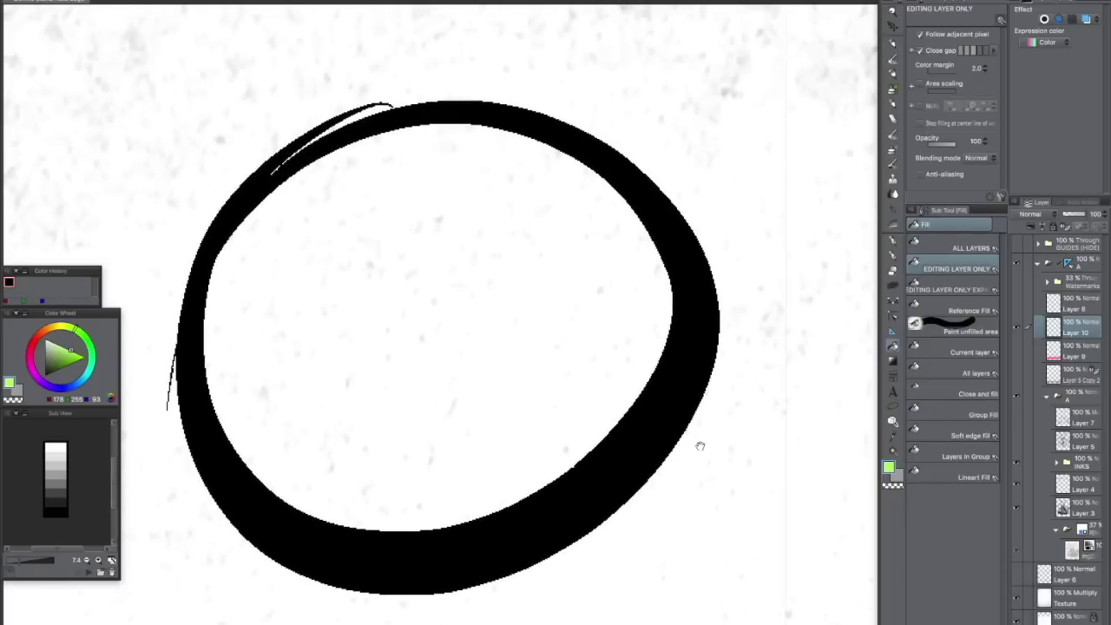
{"action": "left_click", "coordinate": [642, 349]}
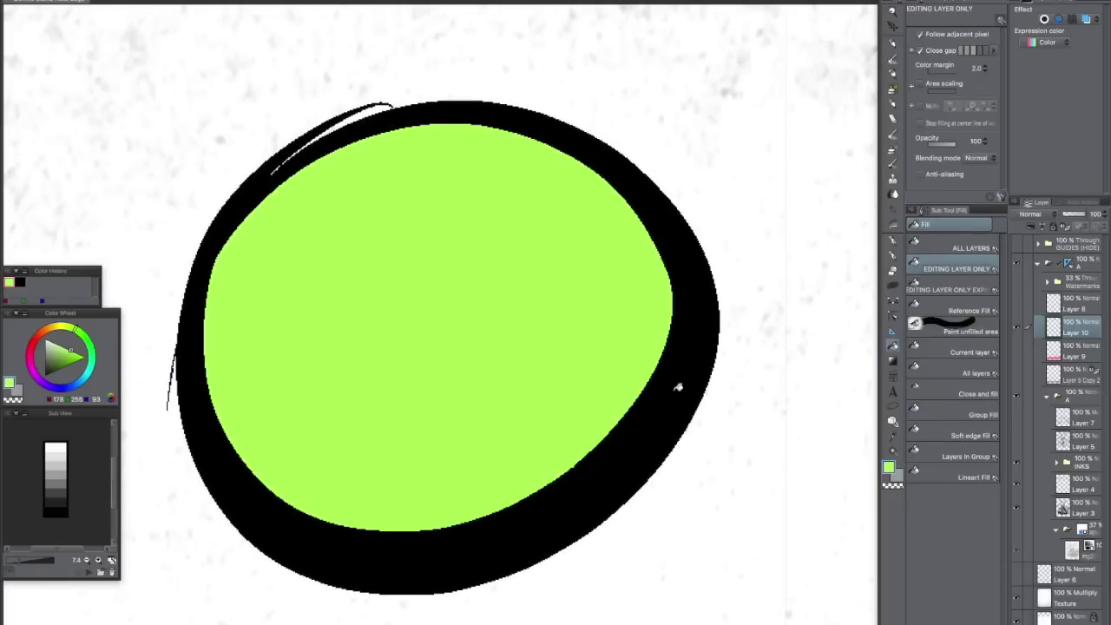
{"action": "scroll", "coordinate": [683, 391], "scroll_direction": "down", "scroll_amount": 4}
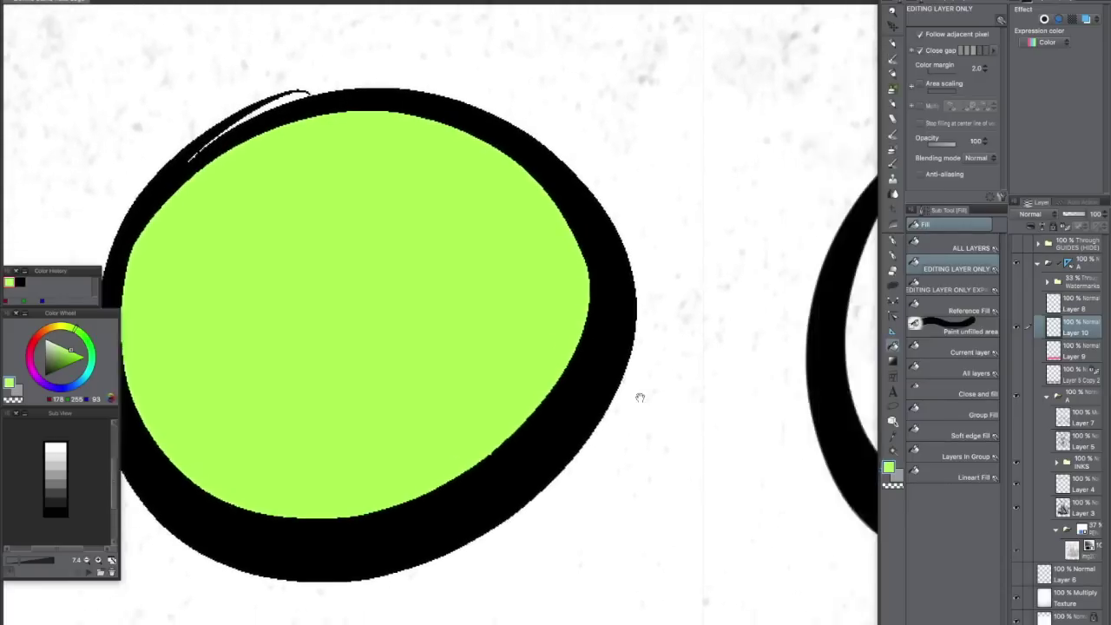
{"action": "left_click_drag", "start_coordinate": [743, 400], "coordinate": [671, 378]}
{"action": "left_click", "coordinate": [714, 340]}
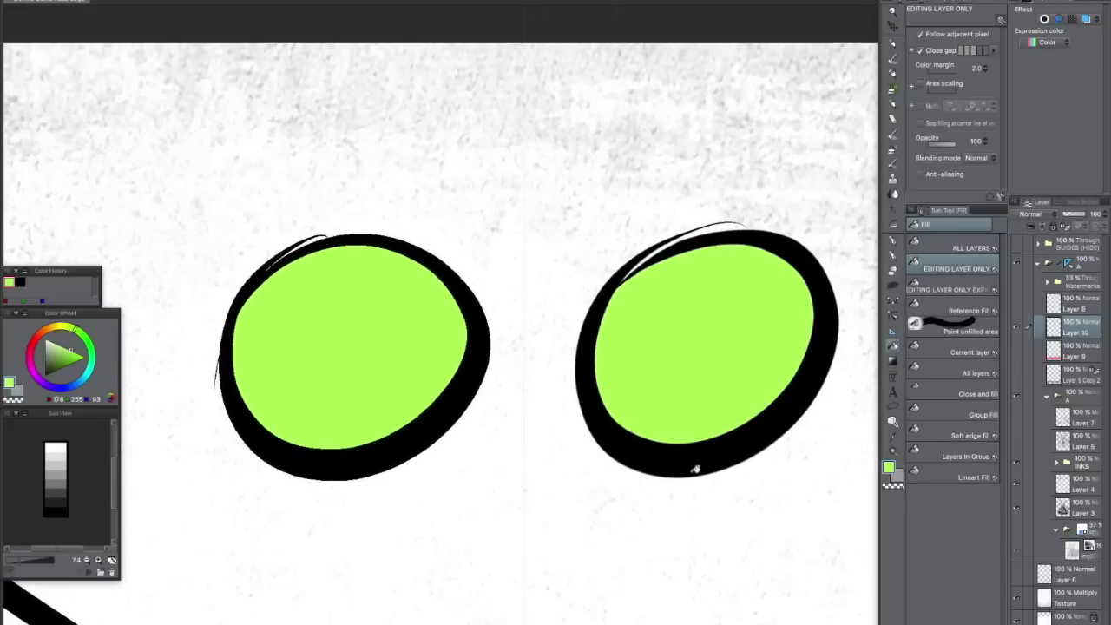
{"action": "left_click_drag", "start_coordinate": [409, 418], "coordinate": [600, 397]}
{"action": "scroll", "coordinate": [646, 384], "scroll_direction": "up", "scroll_amount": 8}
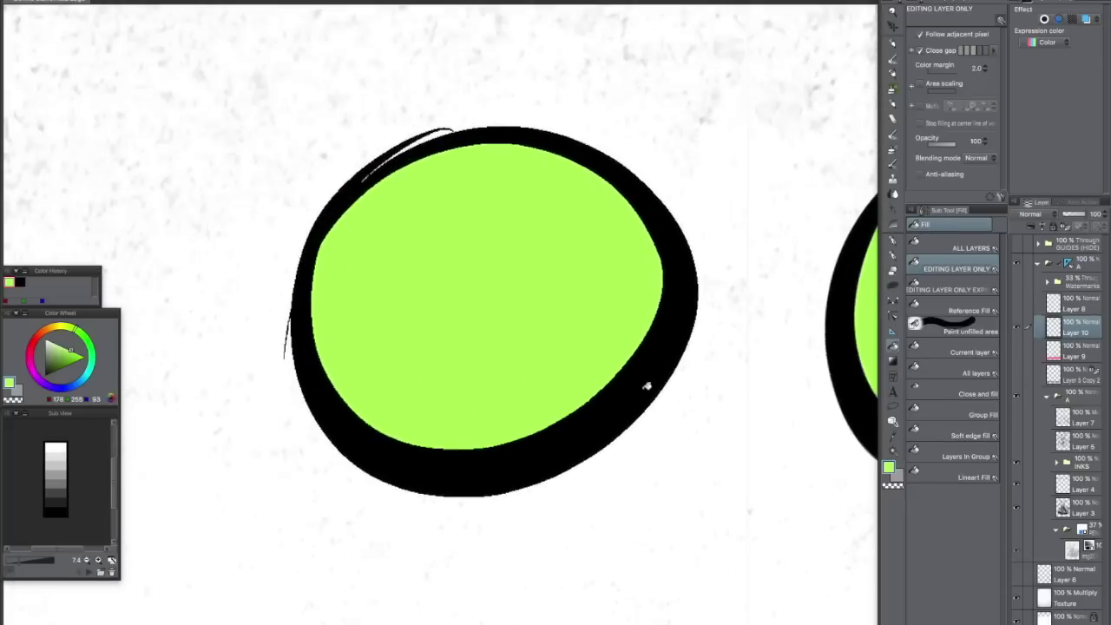
{"action": "scroll", "coordinate": [662, 387], "scroll_direction": "up", "scroll_amount": 2}
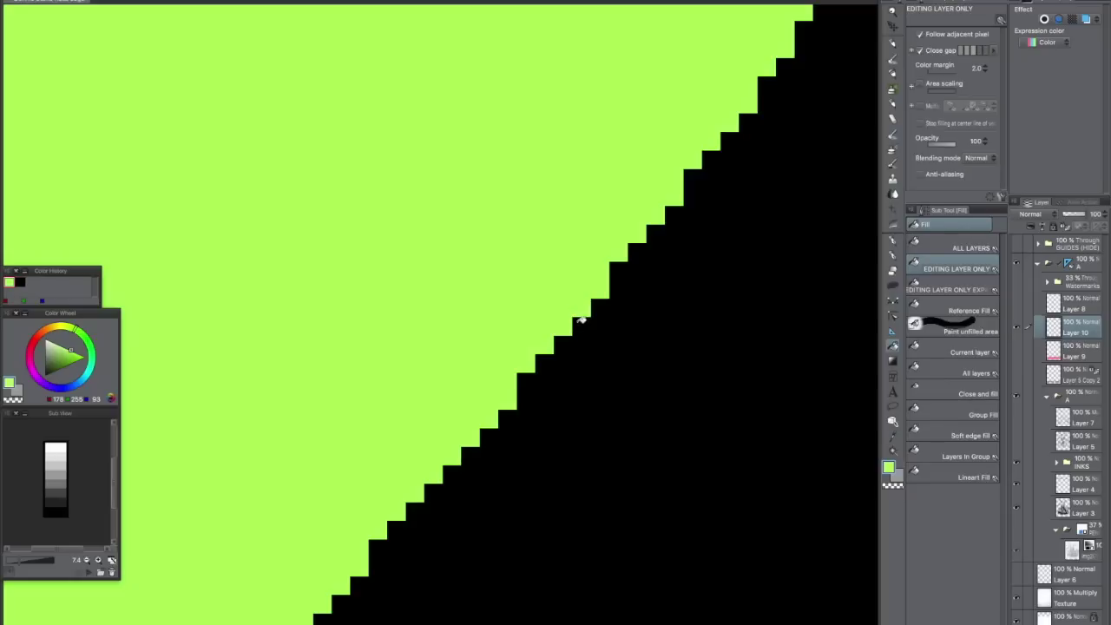
Step: Inspect the magnified green fill edges along the black ring, then undo the green fills
{"action": "scroll", "coordinate": [666, 236], "scroll_direction": "down", "scroll_amount": 6}
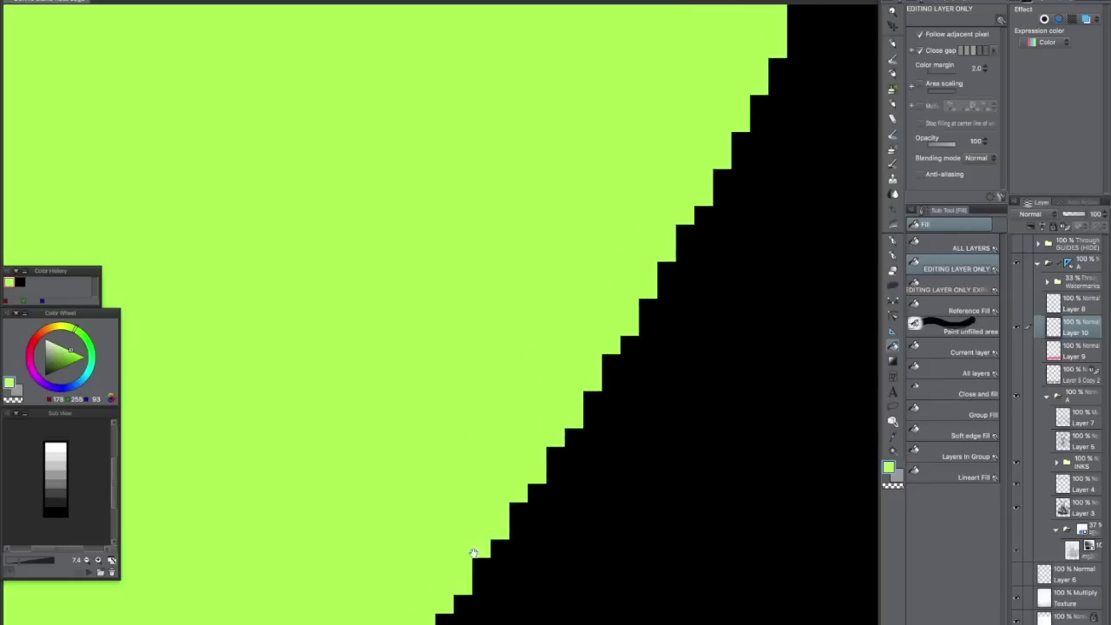
{"action": "scroll", "coordinate": [657, 390], "scroll_direction": "down", "scroll_amount": 4}
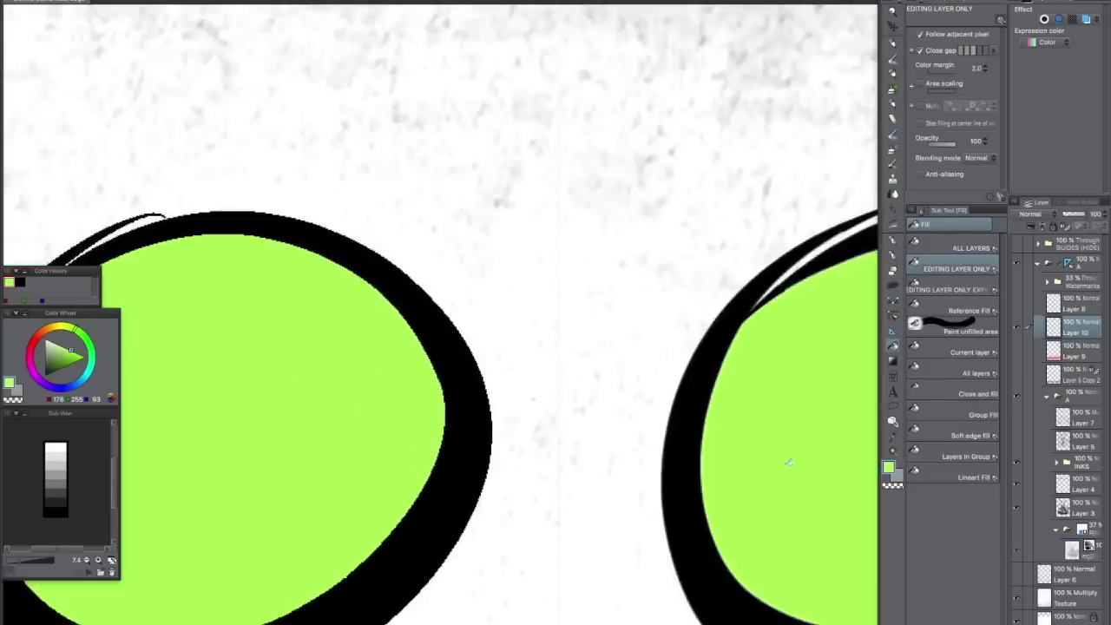
{"action": "scroll", "coordinate": [811, 415], "scroll_direction": "up", "scroll_amount": 5}
{"action": "scroll", "coordinate": [811, 415], "scroll_direction": "up", "scroll_amount": 5}
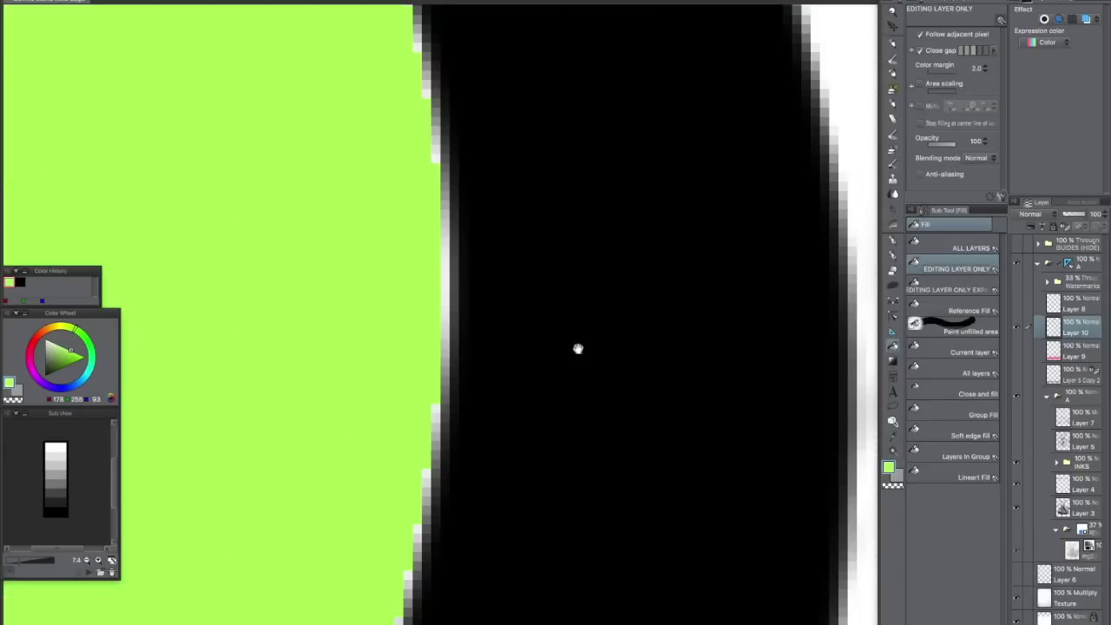
{"action": "left_click_drag", "start_coordinate": [578, 349], "coordinate": [824, 472]}
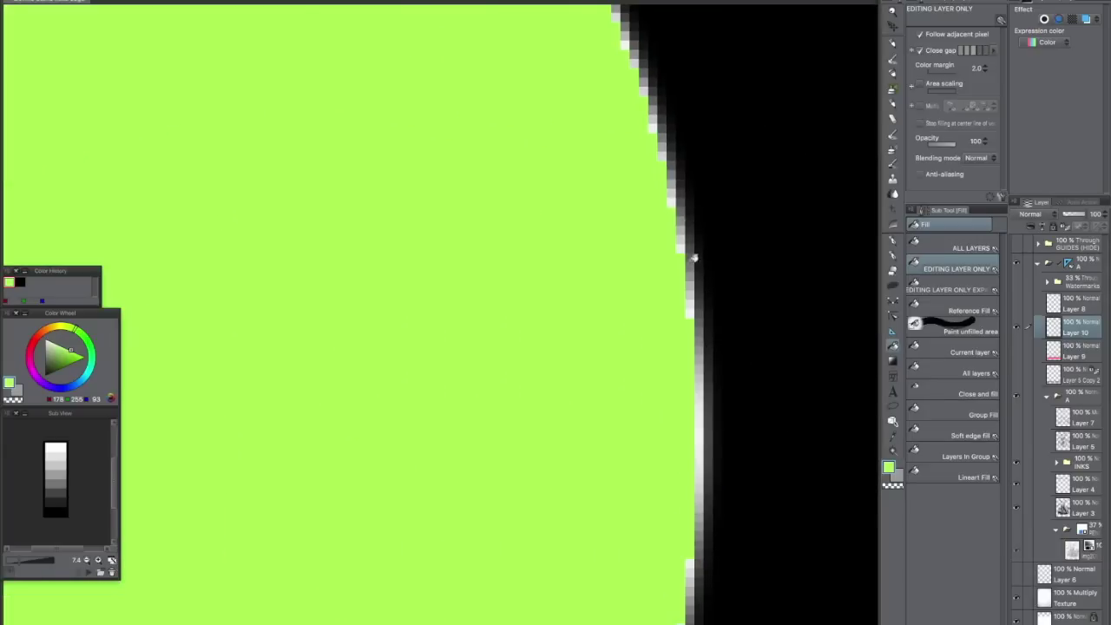
{"action": "scroll", "coordinate": [707, 521], "scroll_direction": "down", "scroll_amount": 6}
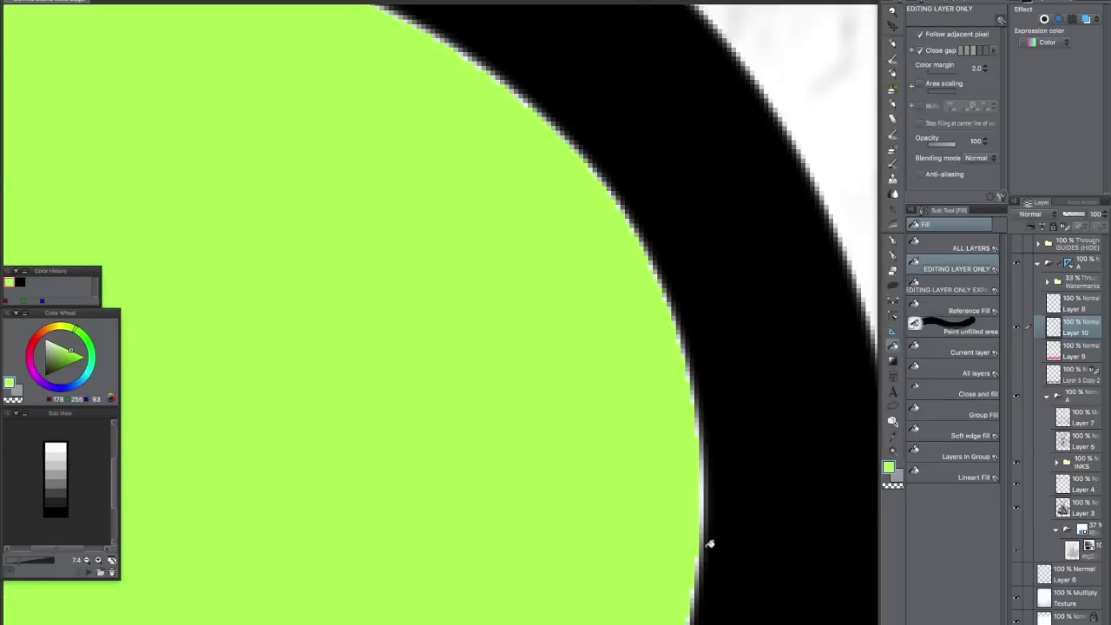
{"action": "scroll", "coordinate": [757, 286], "scroll_direction": "down", "scroll_amount": 2}
{"action": "scroll", "coordinate": [756, 312], "scroll_direction": "up", "scroll_amount": 8}
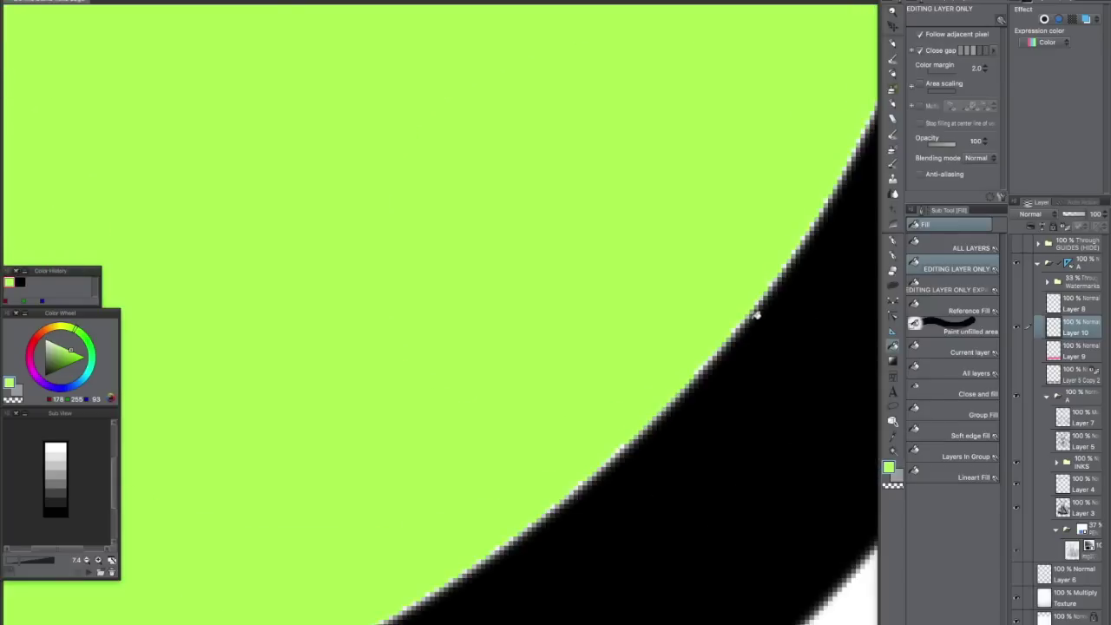
{"action": "scroll", "coordinate": [732, 409], "scroll_direction": "up", "scroll_amount": 3}
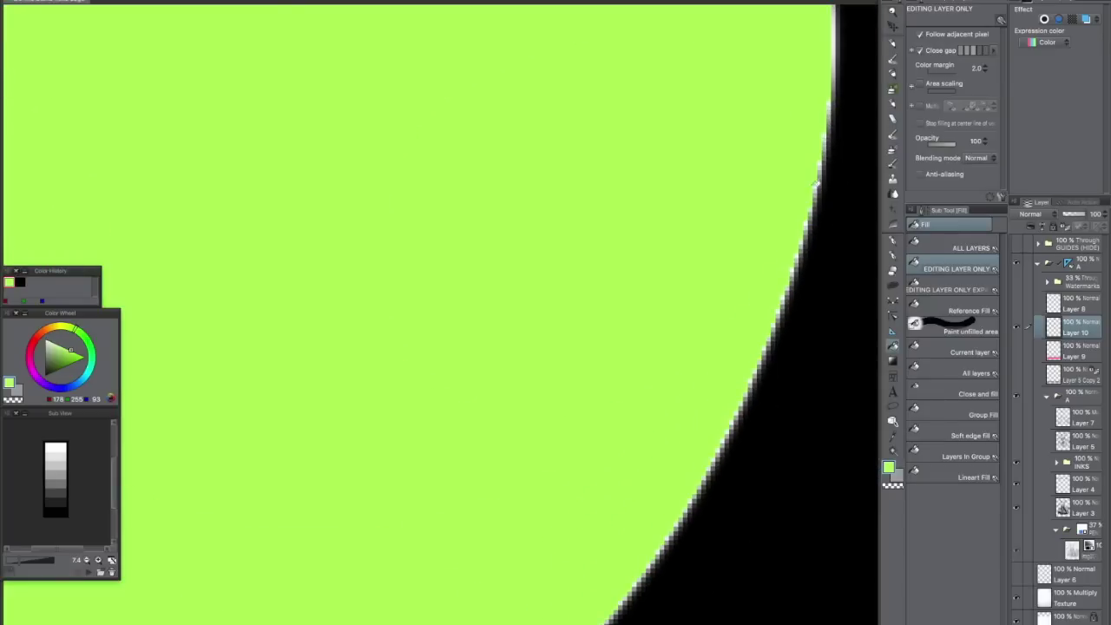
{"action": "scroll", "coordinate": [728, 348], "scroll_direction": "down", "scroll_amount": 5}
{"action": "scroll", "coordinate": [706, 327], "scroll_direction": "up", "scroll_amount": 1}
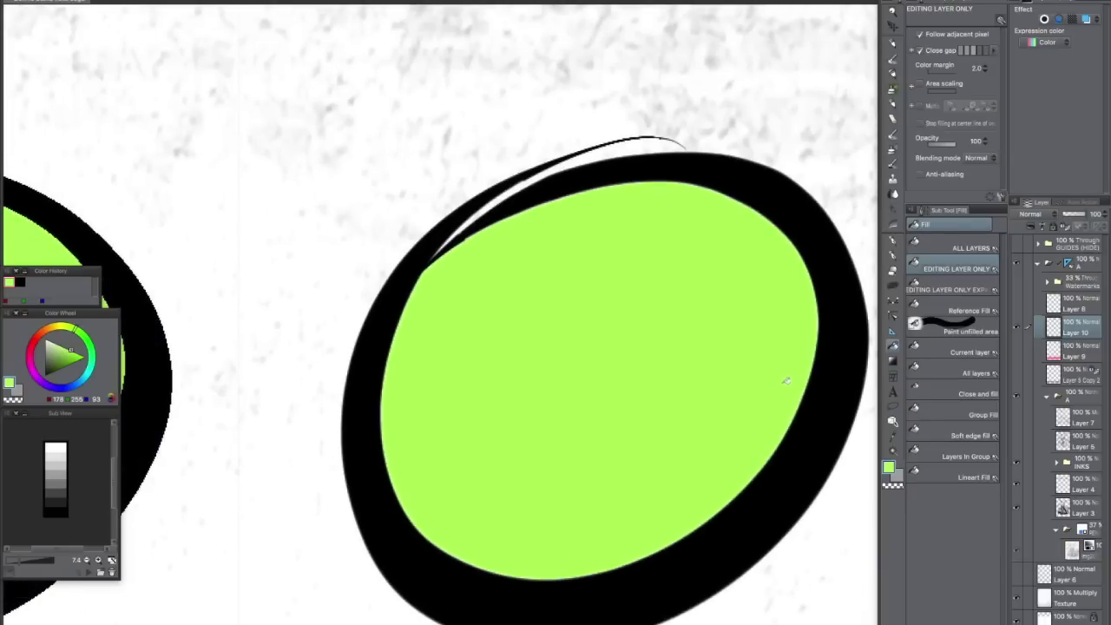
{"action": "key", "text": "ctrl+z"}
{"action": "key", "text": "ctrl+z"}
{"action": "key", "text": "ctrl+z"}
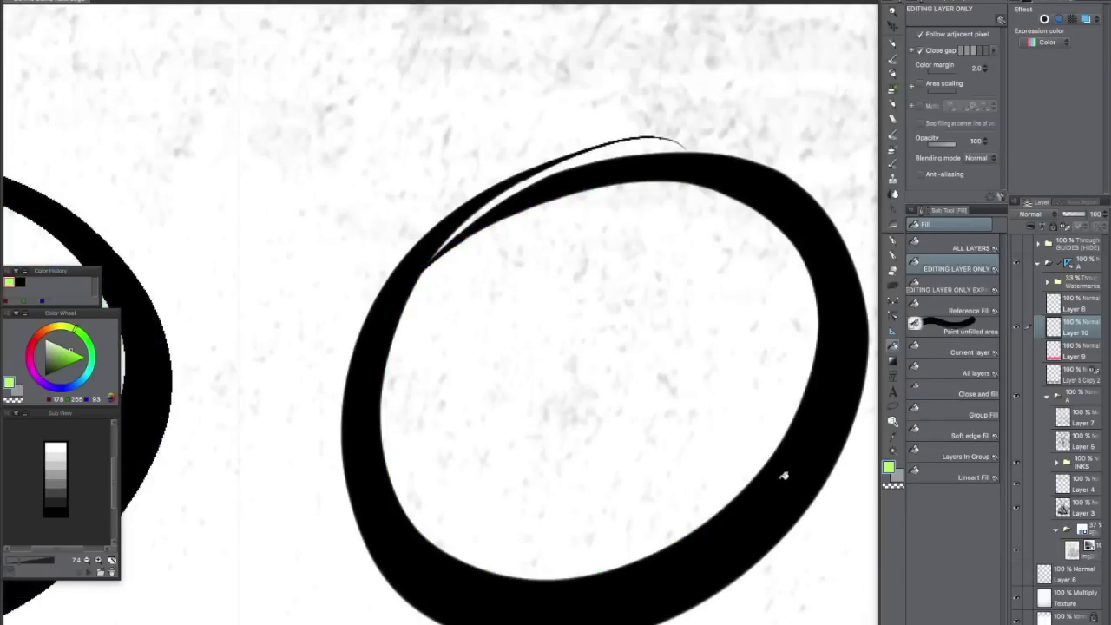
Step: Restore the black outline and refill the right ellipse green with area scaling 3
{"action": "key", "text": "ctrl+y"}
{"action": "left_click", "coordinate": [921, 85]}
{"action": "left_click", "coordinate": [983, 89]}
{"action": "left_click", "coordinate": [984, 89]}
{"action": "left_click", "coordinate": [770, 410]}
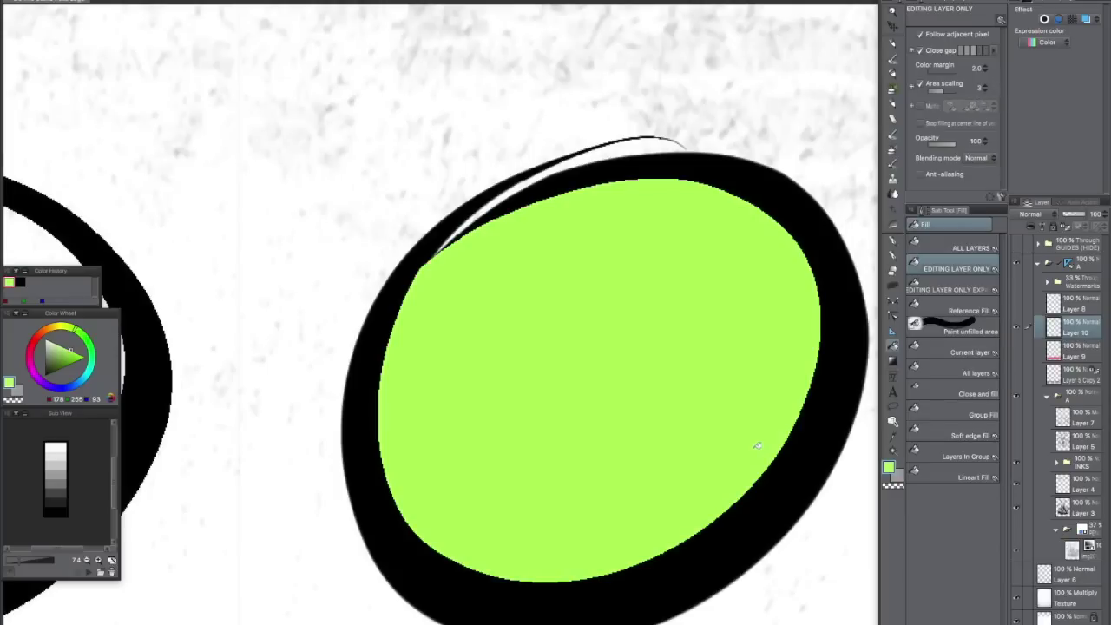
Step: Zoom around the new fill edge, then centre the plain left ellipse in view
{"action": "scroll", "coordinate": [845, 344], "scroll_direction": "up", "scroll_amount": 5}
{"action": "scroll", "coordinate": [741, 382], "scroll_direction": "down", "scroll_amount": 1}
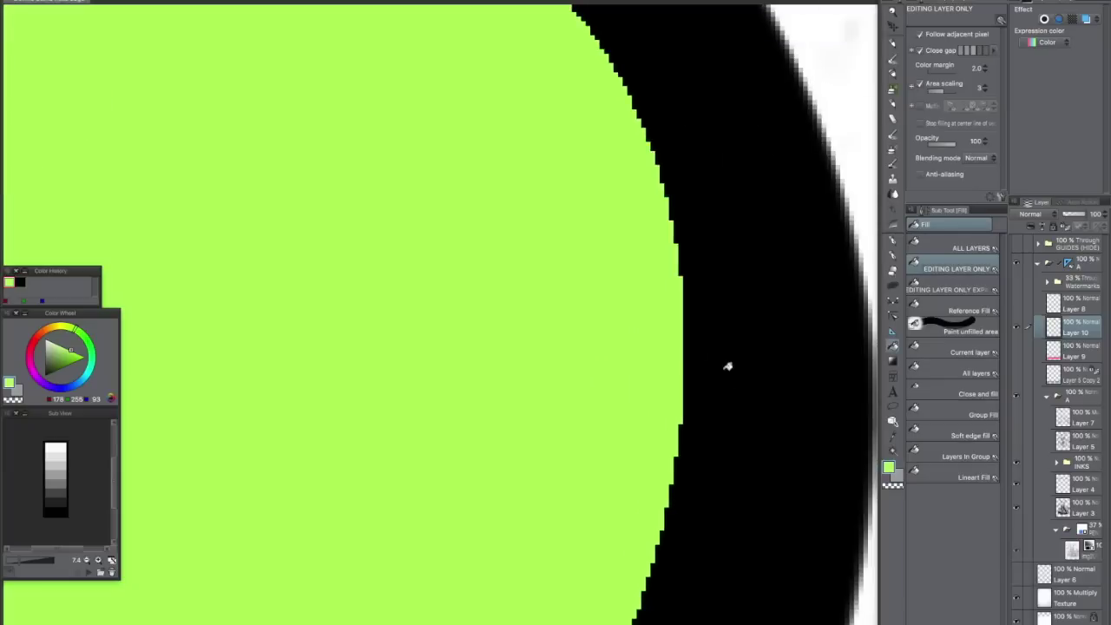
{"action": "scroll", "coordinate": [669, 362], "scroll_direction": "up", "scroll_amount": 1}
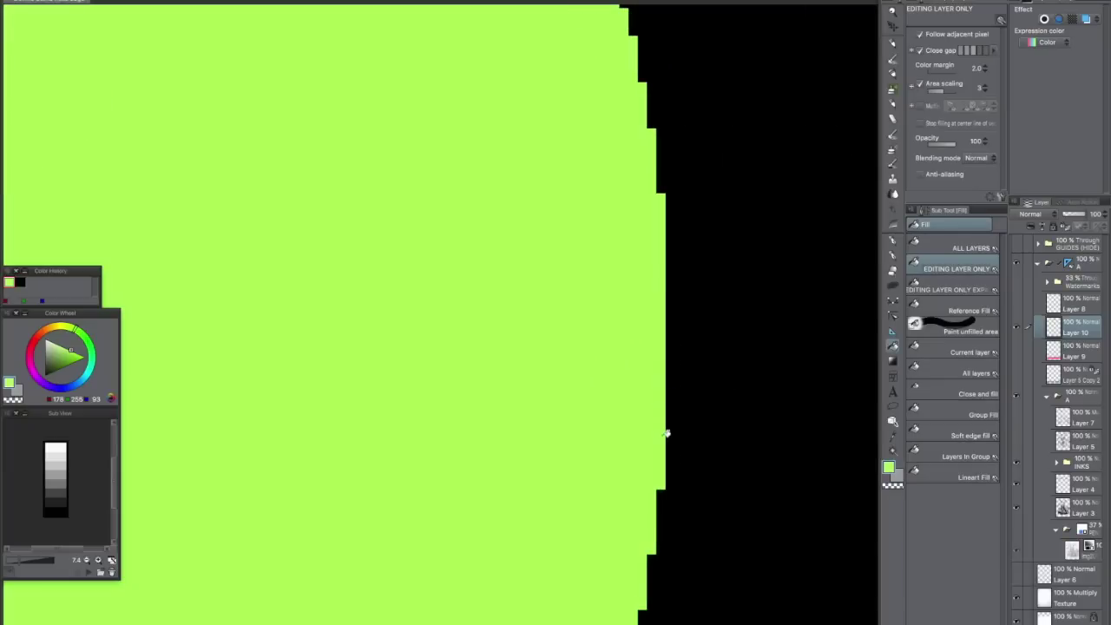
{"action": "scroll", "coordinate": [669, 413], "scroll_direction": "down", "scroll_amount": 5}
{"action": "left_click_drag", "start_coordinate": [656, 417], "coordinate": [814, 376]}
{"action": "left_click_drag", "start_coordinate": [487, 362], "coordinate": [631, 363]}
{"action": "scroll", "coordinate": [637, 367], "scroll_direction": "up", "scroll_amount": 5}
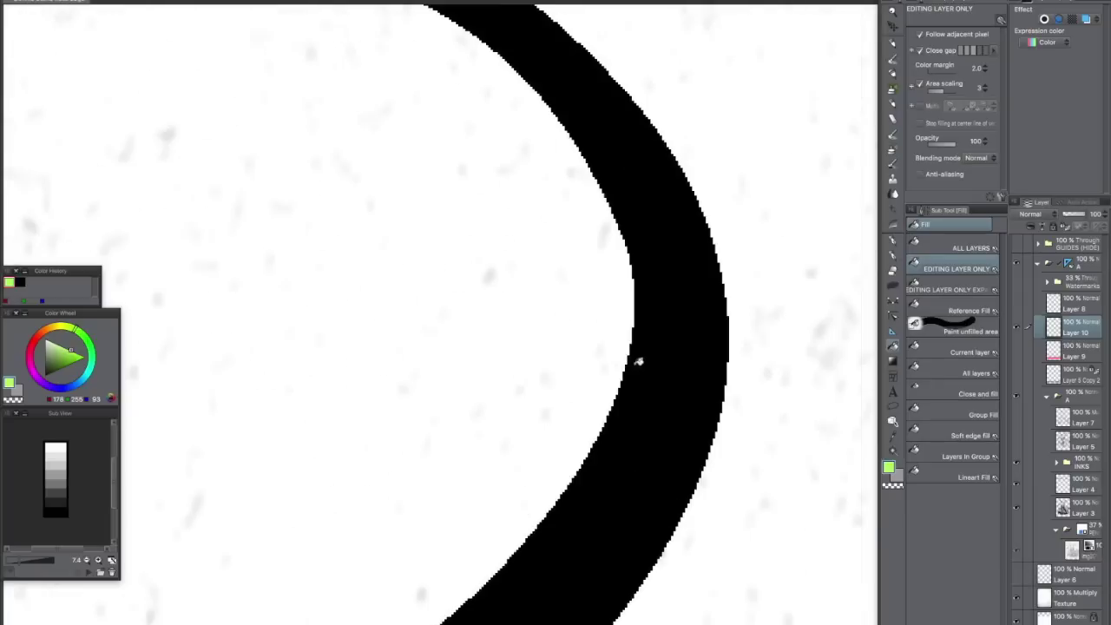
{"action": "scroll", "coordinate": [618, 434], "scroll_direction": "down", "scroll_amount": 5}
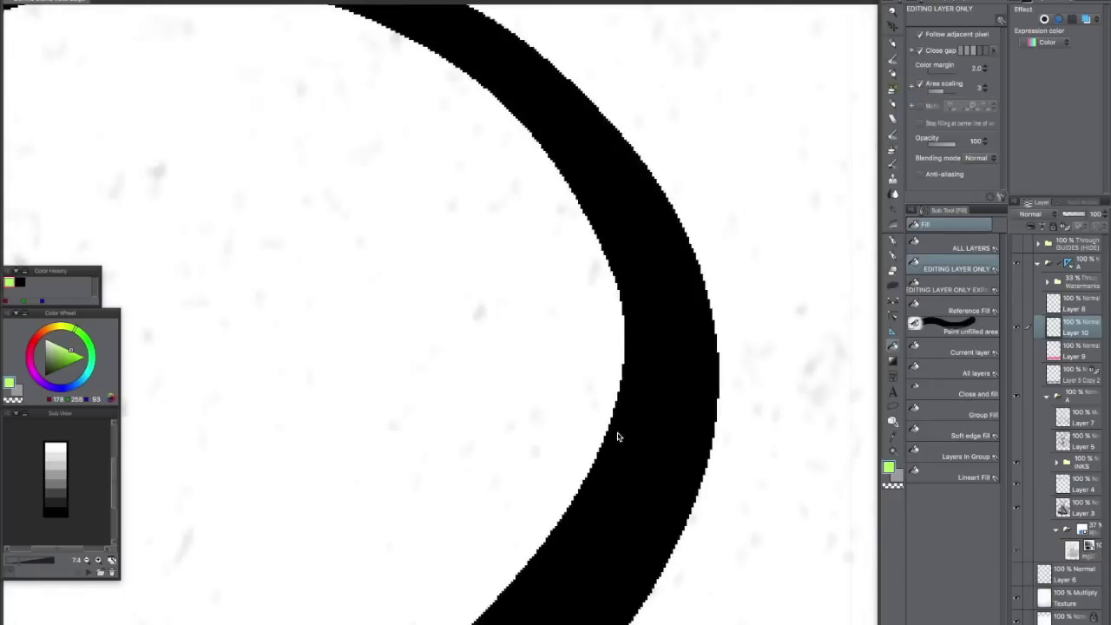
{"action": "scroll", "coordinate": [618, 427], "scroll_direction": "down", "scroll_amount": 4}
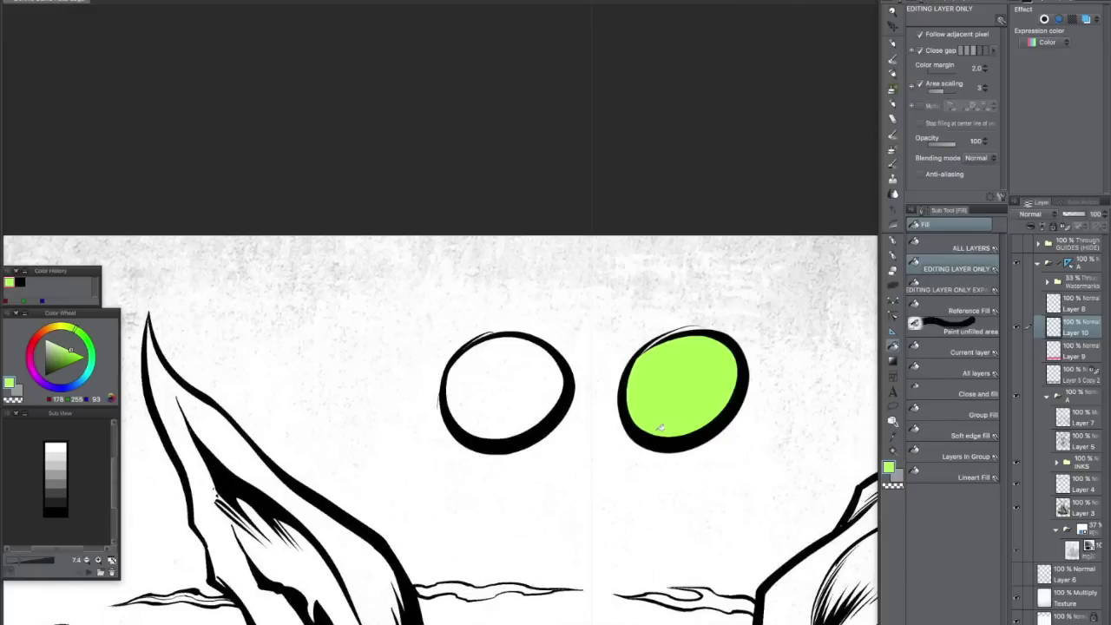
Step: Zoom in and out on the left eye's edge, then hide all palettes and reposition the page
{"action": "scroll", "coordinate": [651, 443], "scroll_direction": "up", "scroll_amount": 4}
{"action": "left_click_drag", "start_coordinate": [672, 473], "coordinate": [755, 497]}
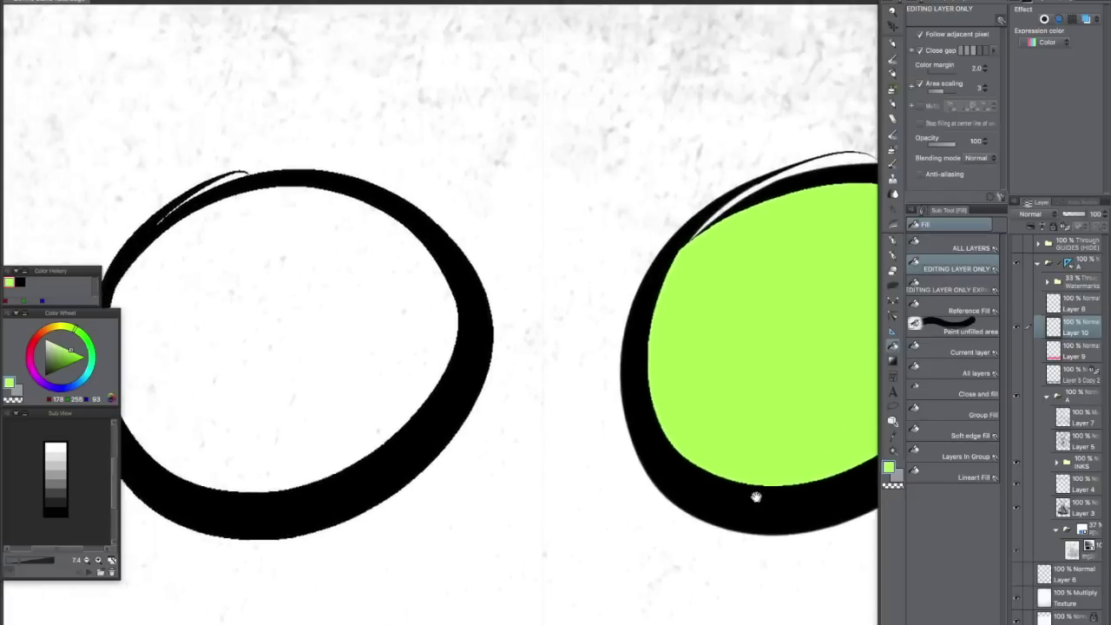
{"action": "scroll", "coordinate": [755, 496], "scroll_direction": "up", "scroll_amount": 1}
{"action": "scroll", "coordinate": [504, 411], "scroll_direction": "up", "scroll_amount": 4}
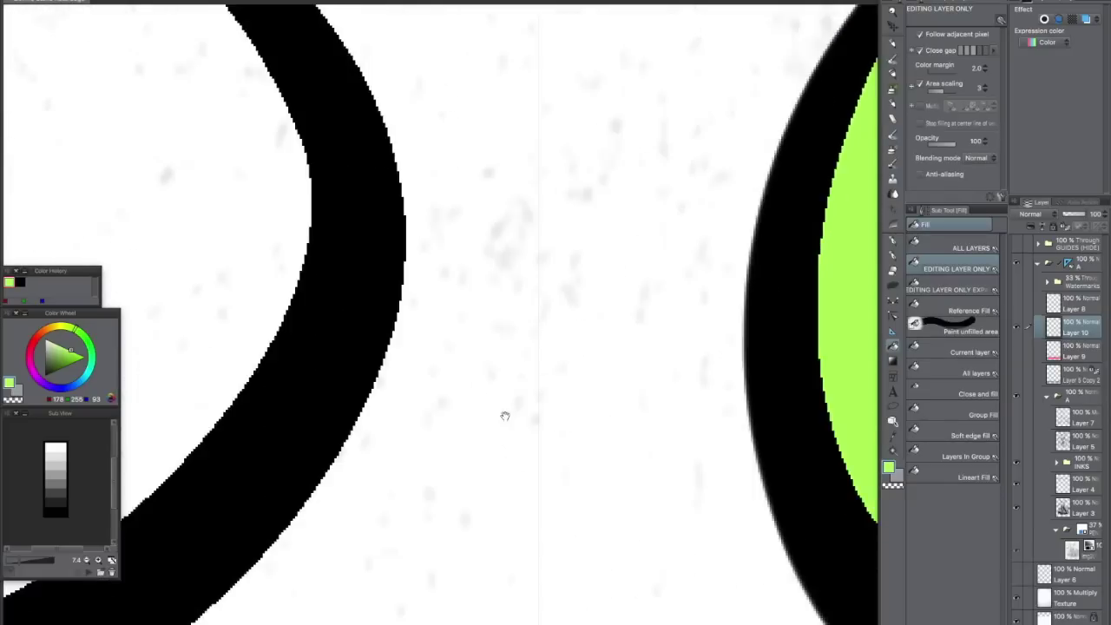
{"action": "scroll", "coordinate": [645, 403], "scroll_direction": "down", "scroll_amount": 8}
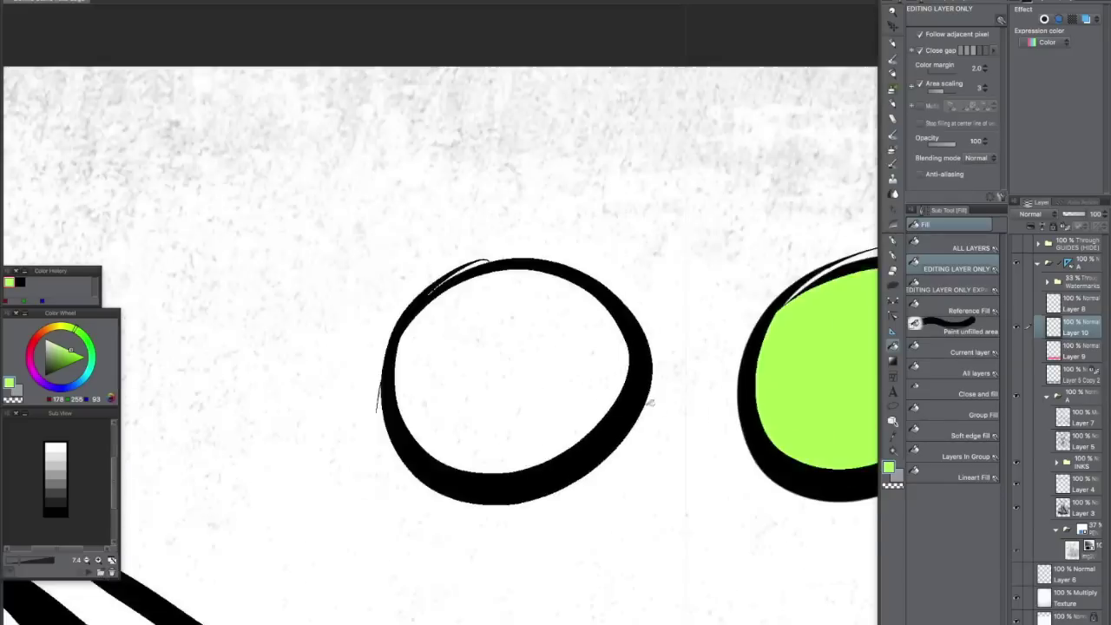
{"action": "scroll", "coordinate": [651, 321], "scroll_direction": "down", "scroll_amount": 3}
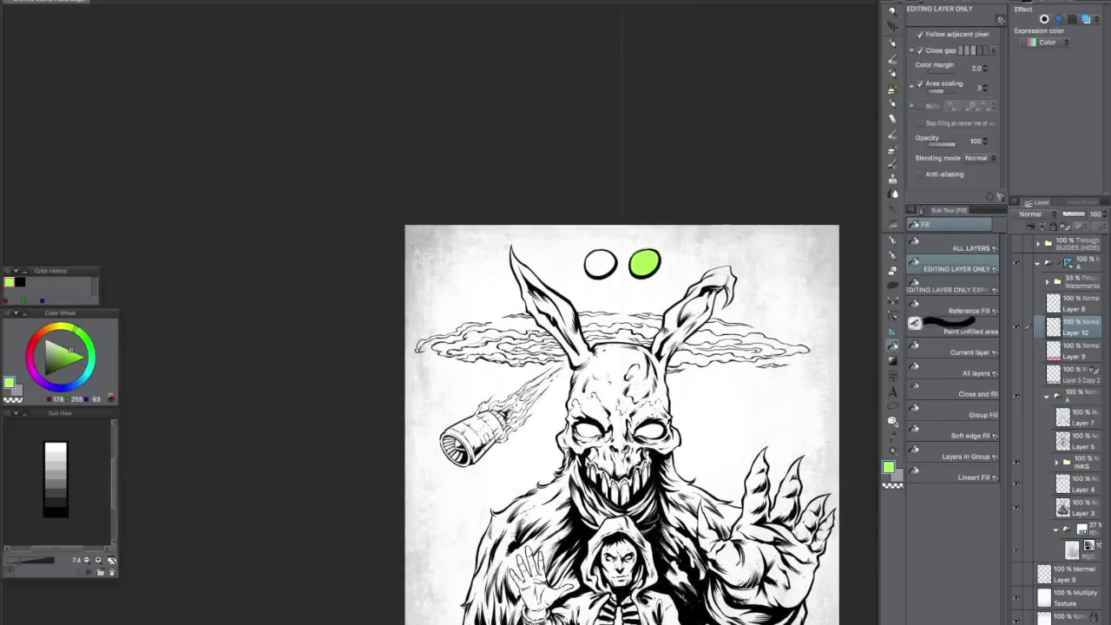
{"action": "scroll", "coordinate": [680, 344], "scroll_direction": "up", "scroll_amount": 3}
{"action": "key", "text": "Tab"}
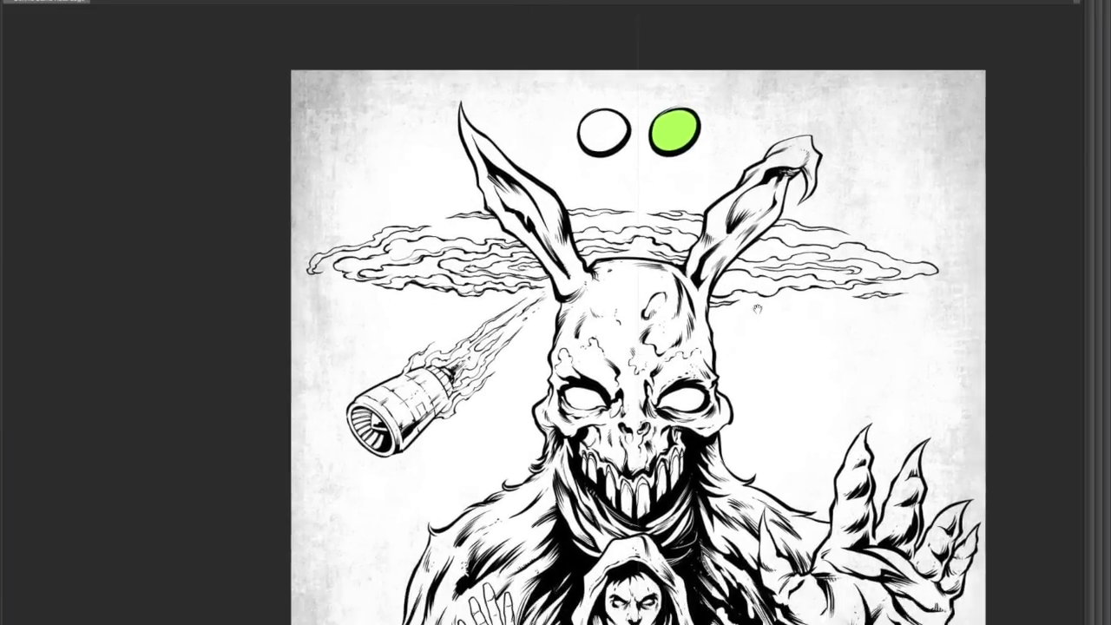
{"action": "left_click_drag", "start_coordinate": [780, 420], "coordinate": [825, 464]}
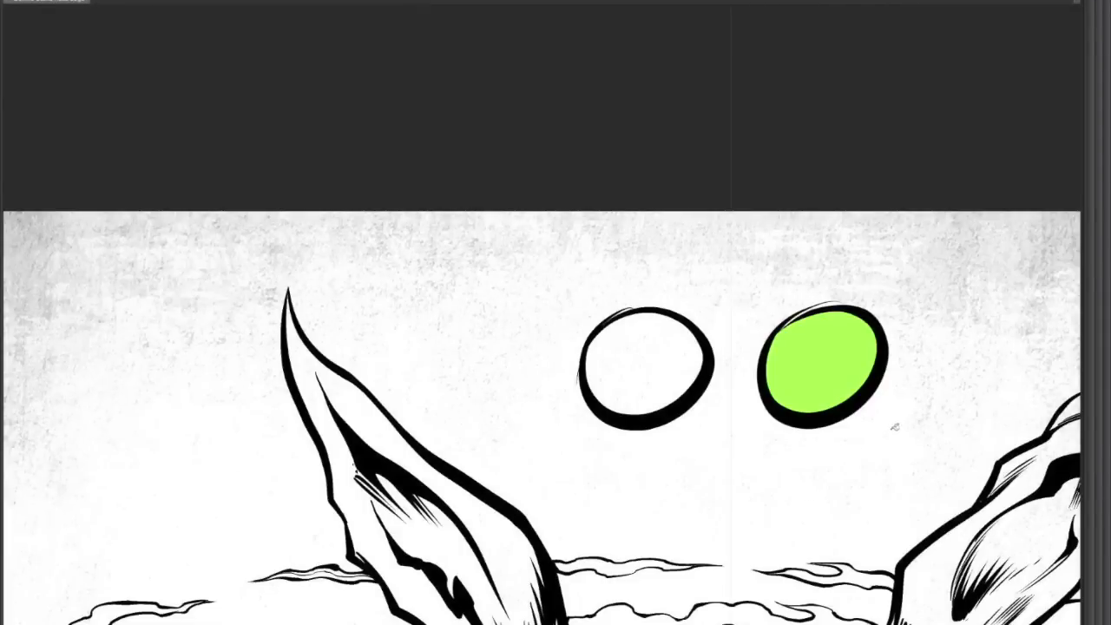
Step: Zoom in on the plain and lime green circles above the rabbit's ears
{"action": "scroll", "coordinate": [879, 425], "scroll_direction": "up", "scroll_amount": 1}
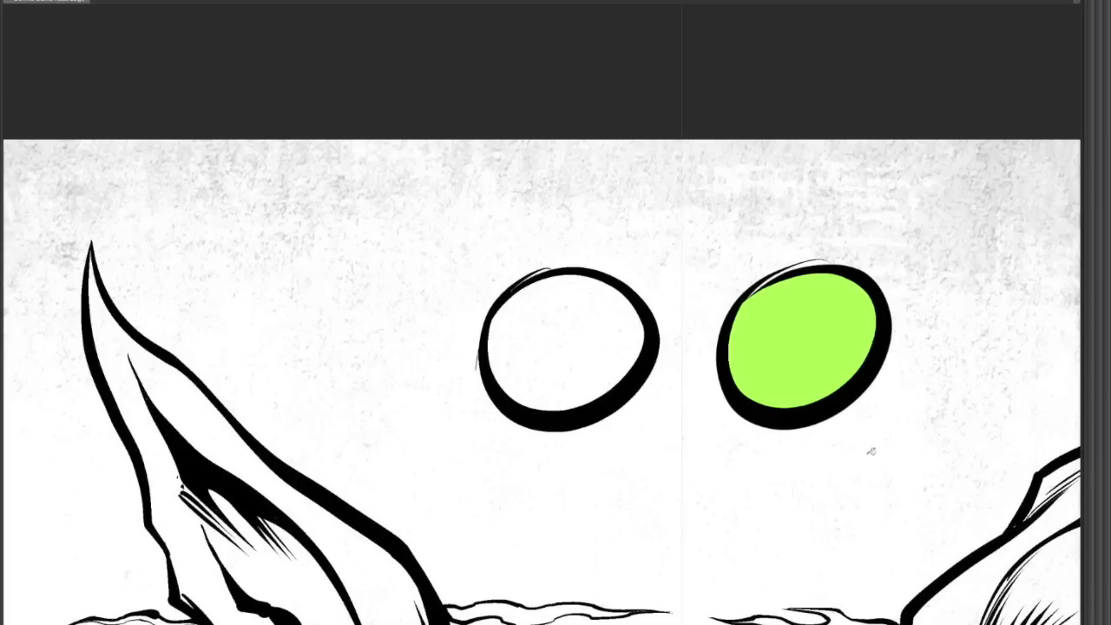
{"action": "scroll", "coordinate": [872, 449], "scroll_direction": "up", "scroll_amount": 1}
{"action": "scroll", "coordinate": [874, 450], "scroll_direction": "down", "scroll_amount": 3}
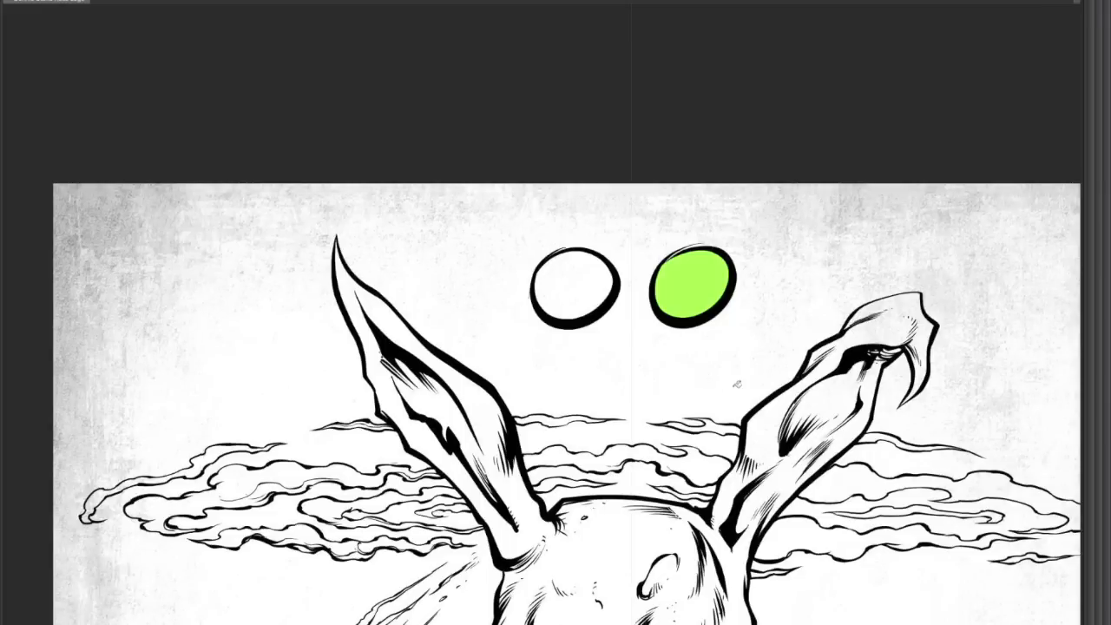
{"action": "scroll", "coordinate": [777, 314], "scroll_direction": "up", "scroll_amount": 6}
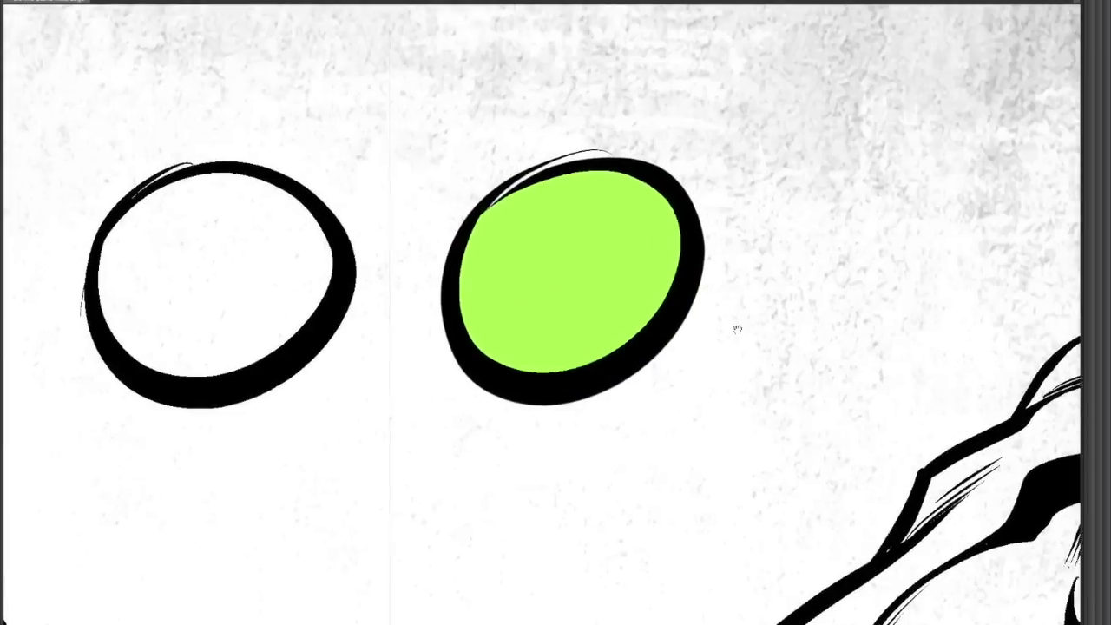